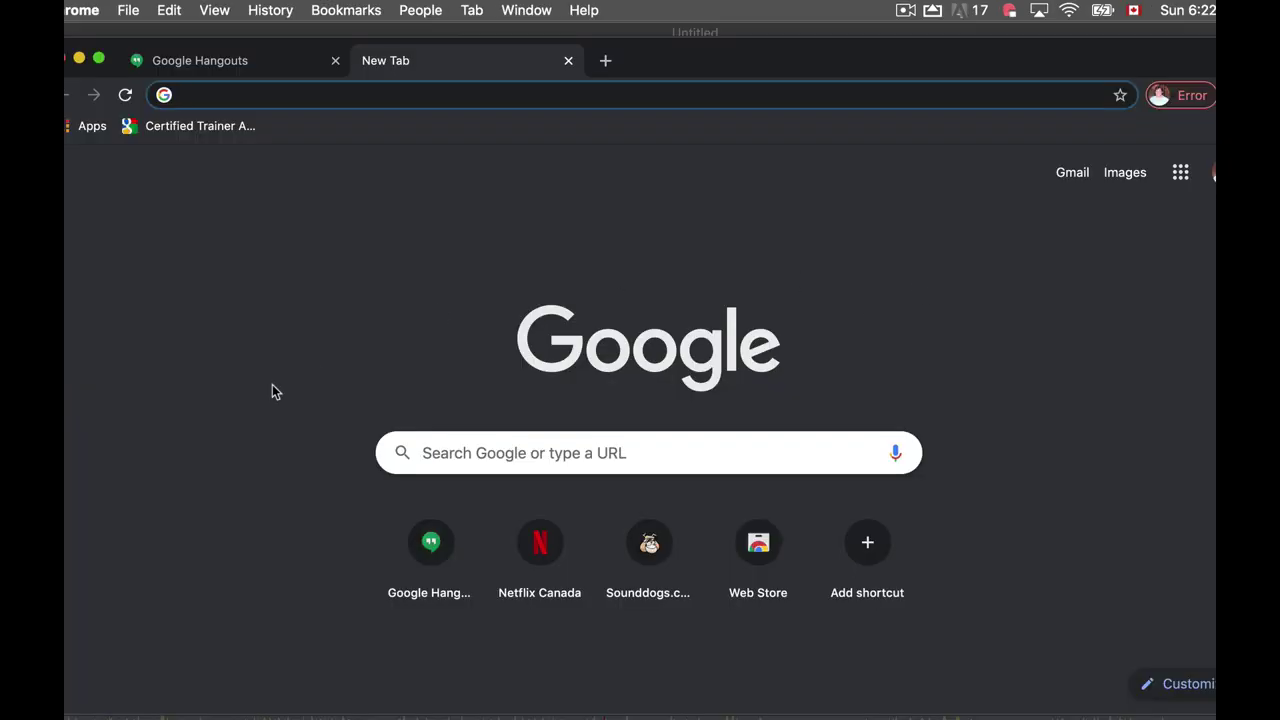
- Search the web for "jamboard" and open the Jamboard - Google result
type("jam")
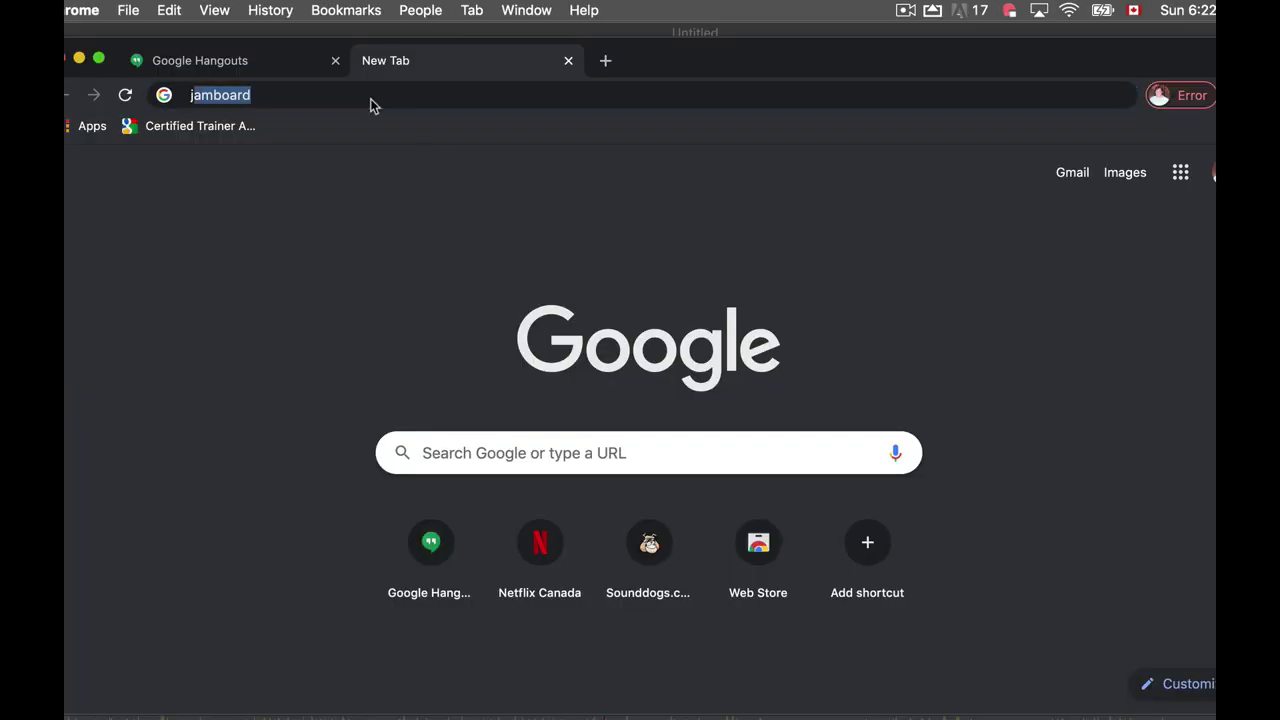
type("board")
key("Return")
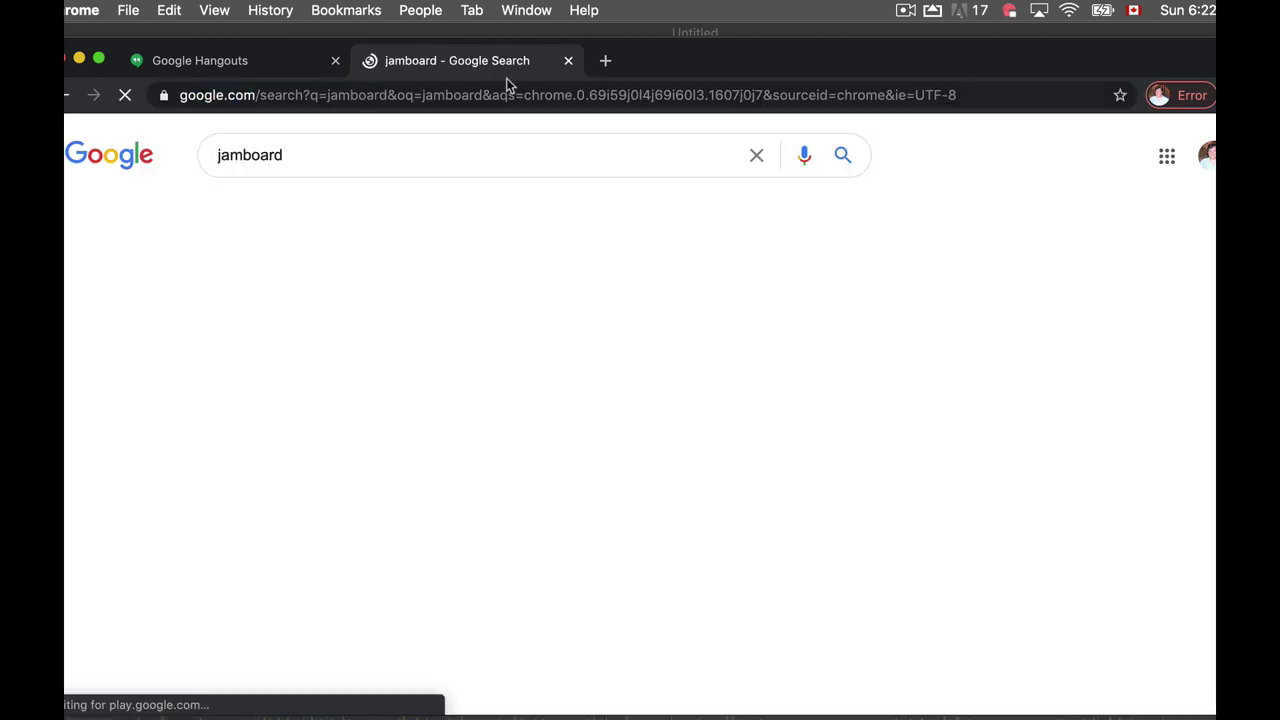
scroll(300, 520, "down", 5)
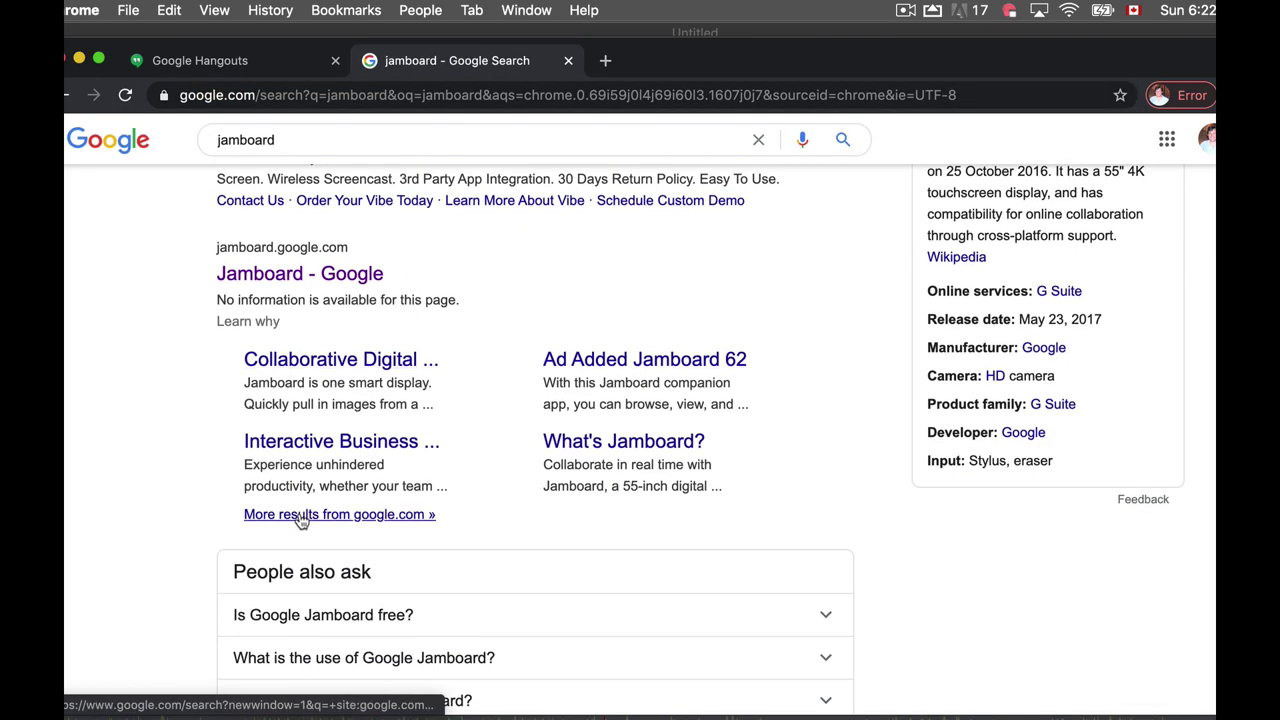
left_click(286, 274)
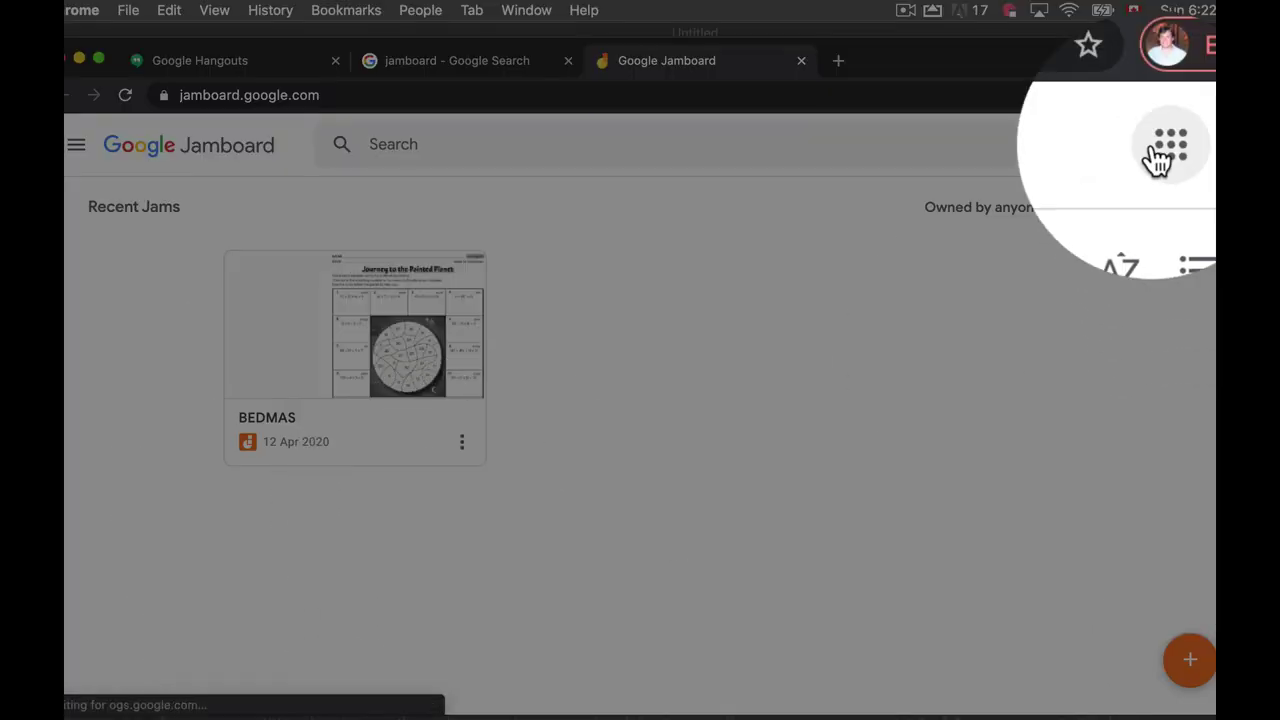
- Locate Jamboard among the Google apps, and remove the existing BEDMAS jam from the recent jams
left_click(1161, 144)
scroll(1140, 425, "down", 6)
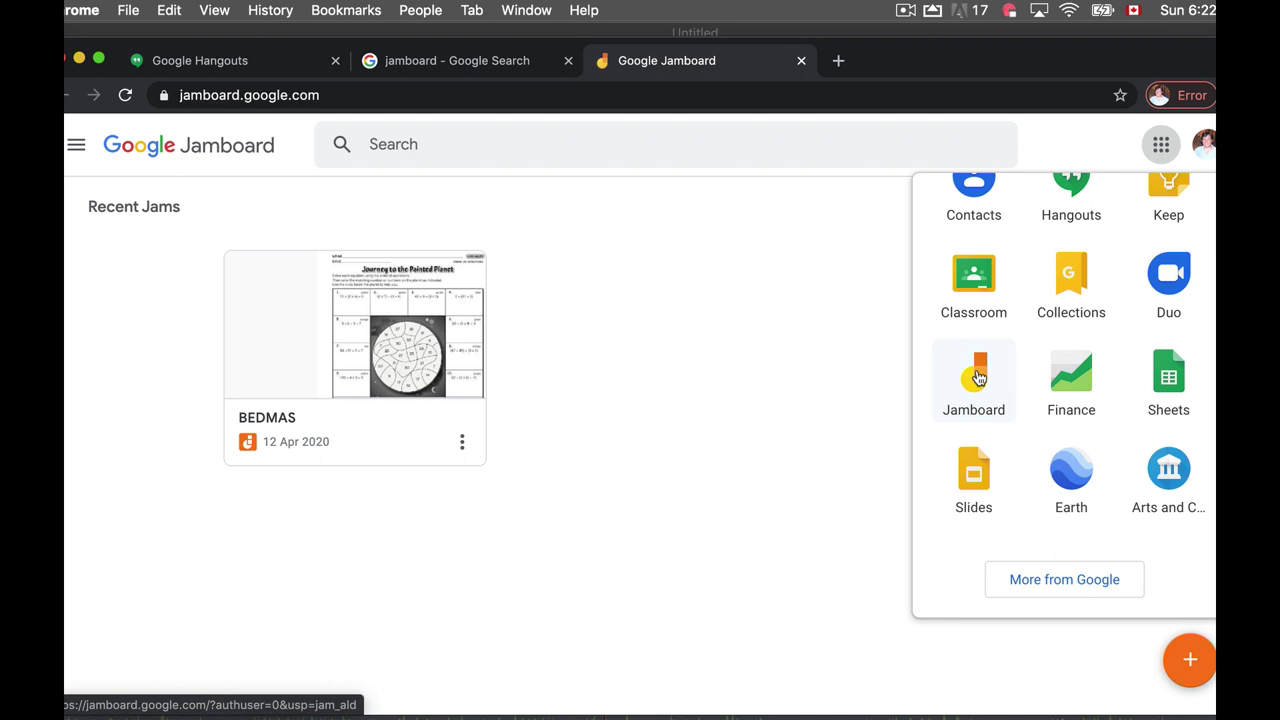
left_click(462, 442)
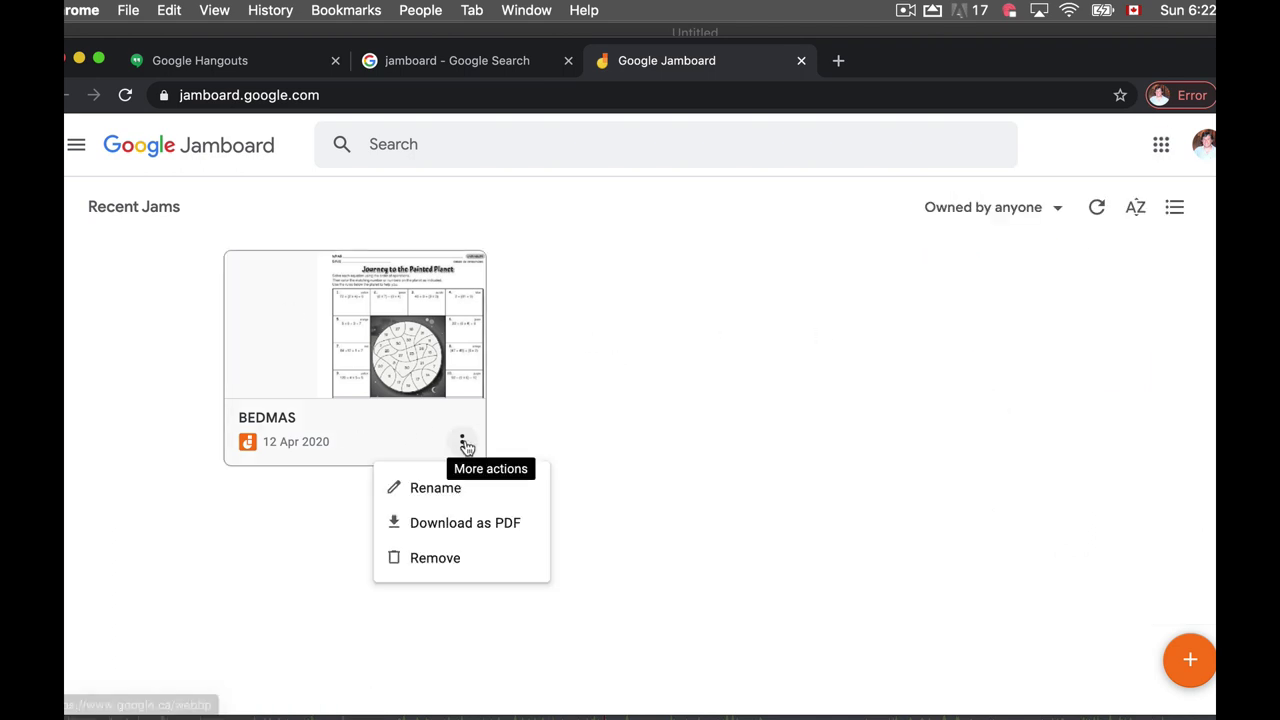
left_click(440, 558)
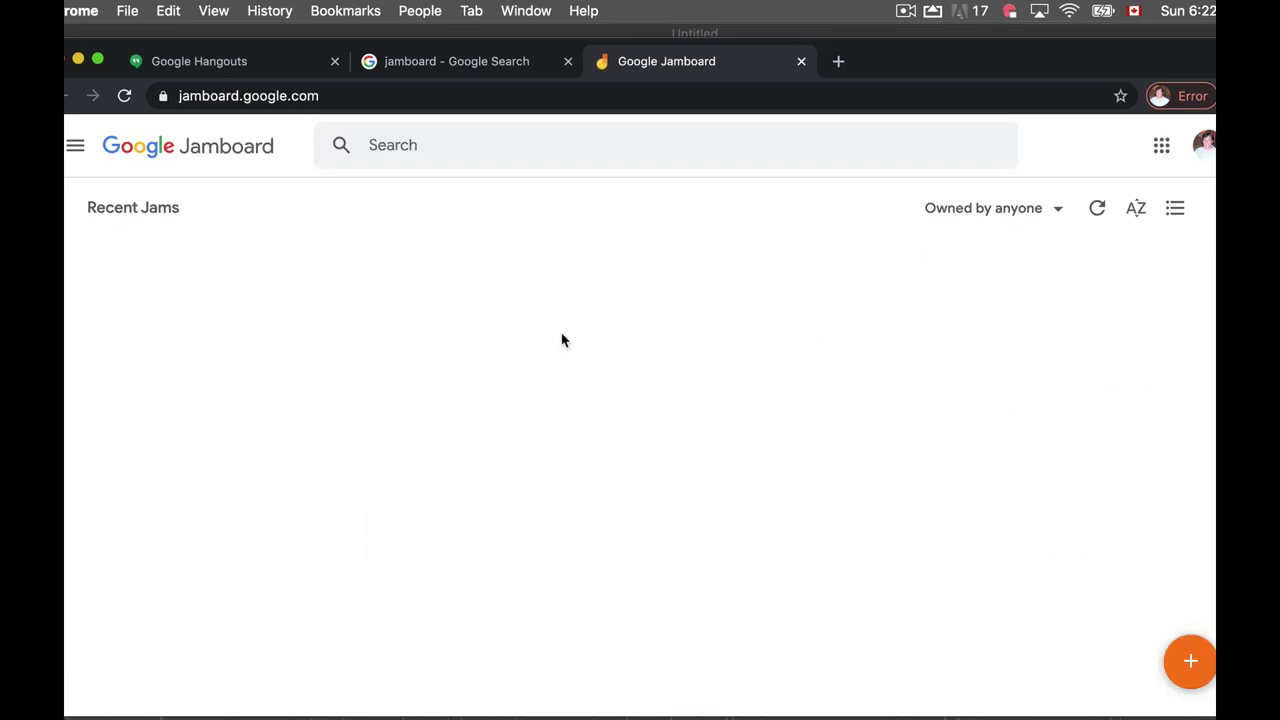
- Create a new jam and name it BADMAS
left_click(1182, 661)
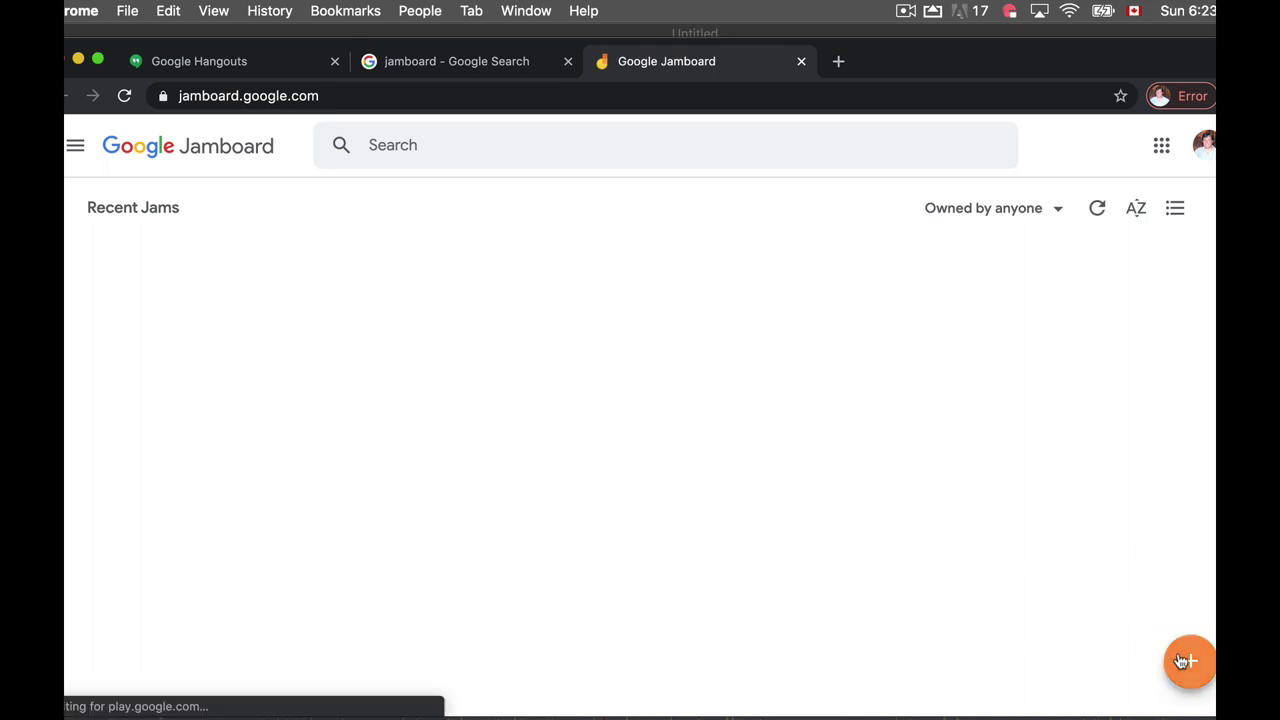
left_click(230, 122)
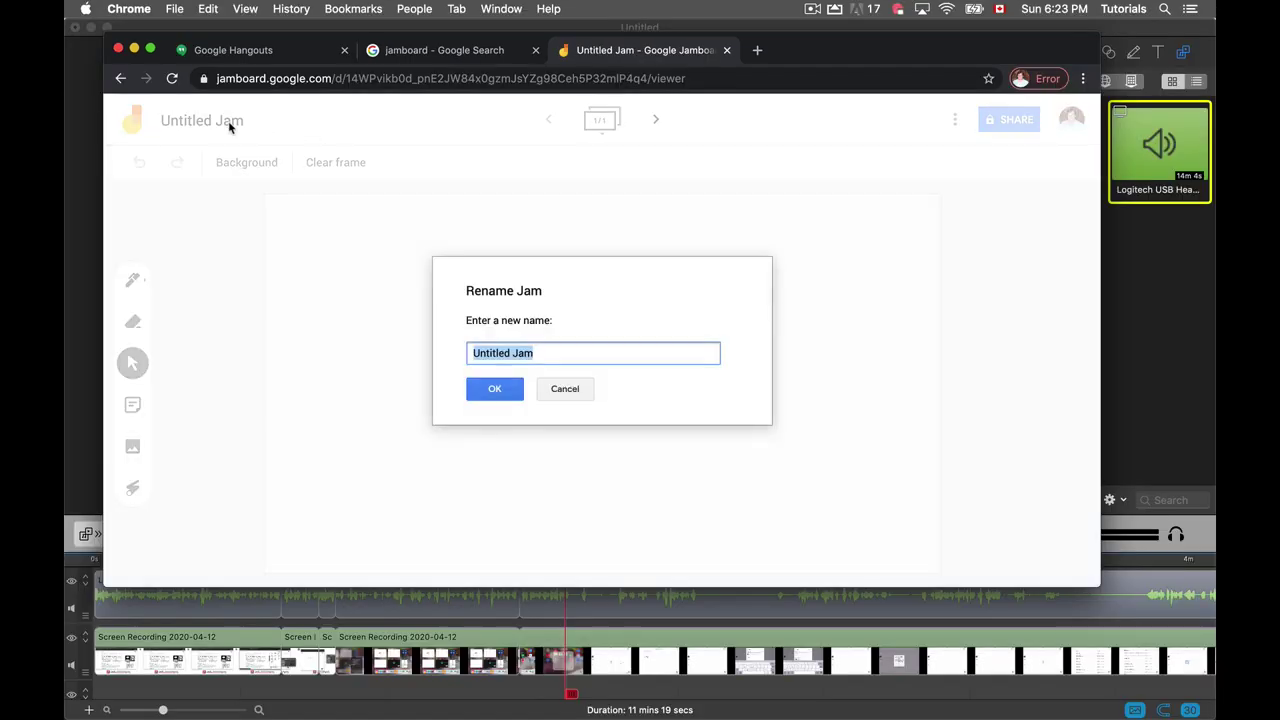
type("BADMAS")
left_click(484, 395)
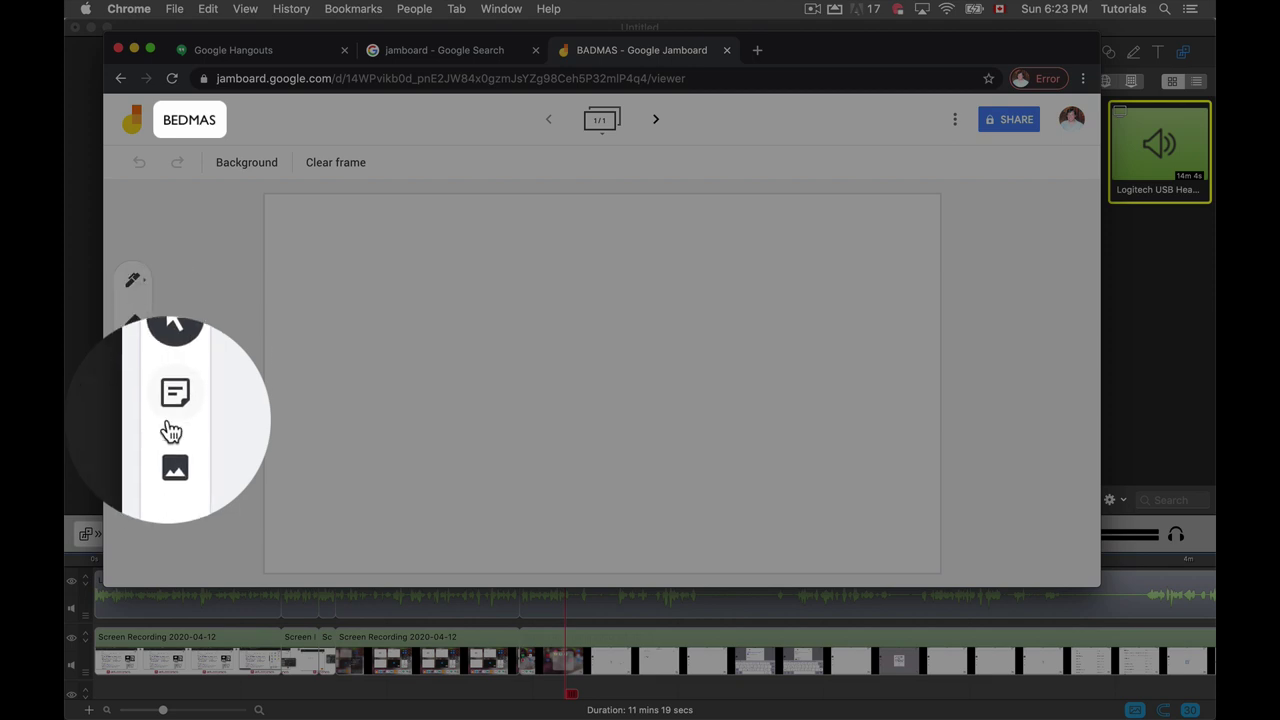
- Insert the order of operations worksheet image from recent Google Drive files, and enlarge it across the right part of the frame
left_click(133, 446)
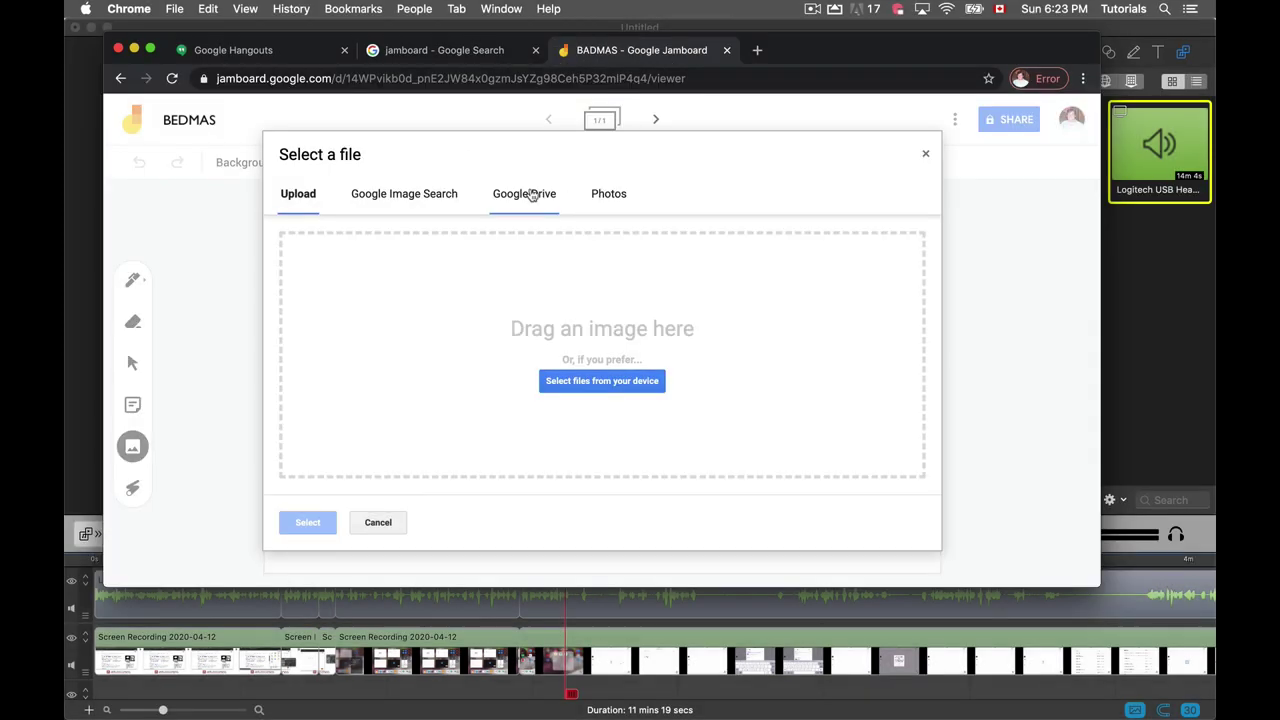
left_click(528, 196)
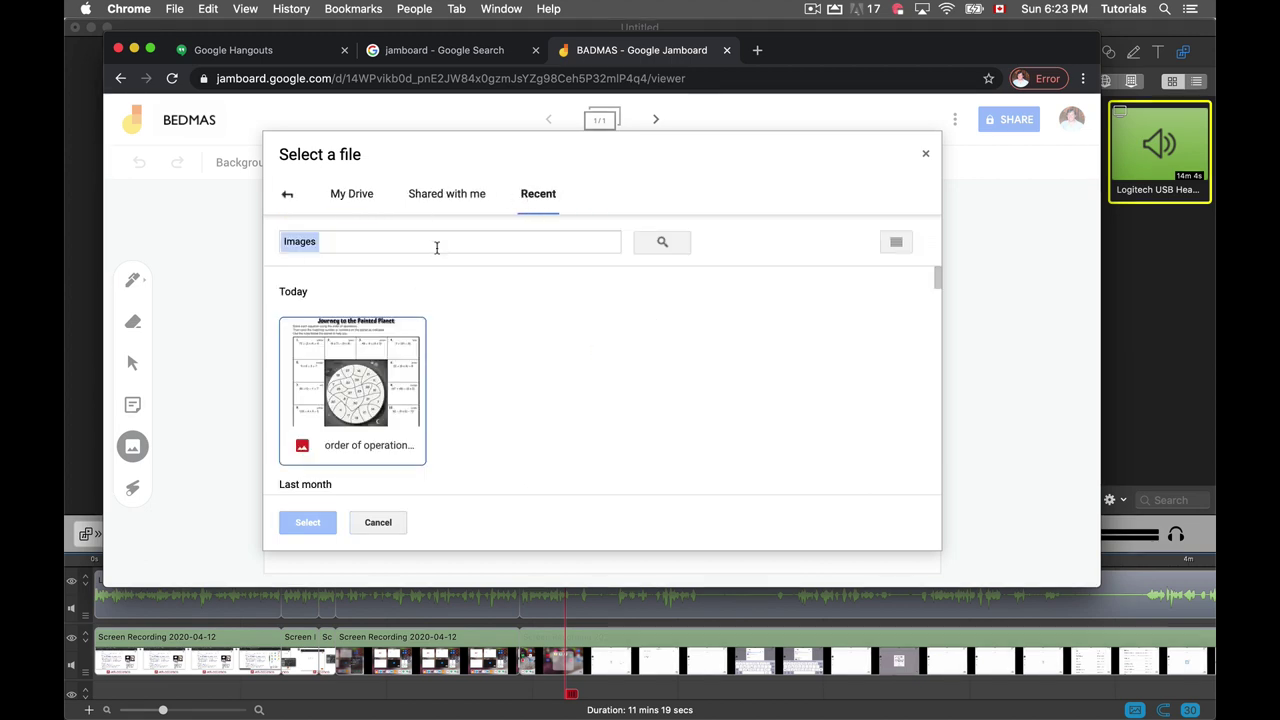
left_click(343, 444)
left_click(308, 523)
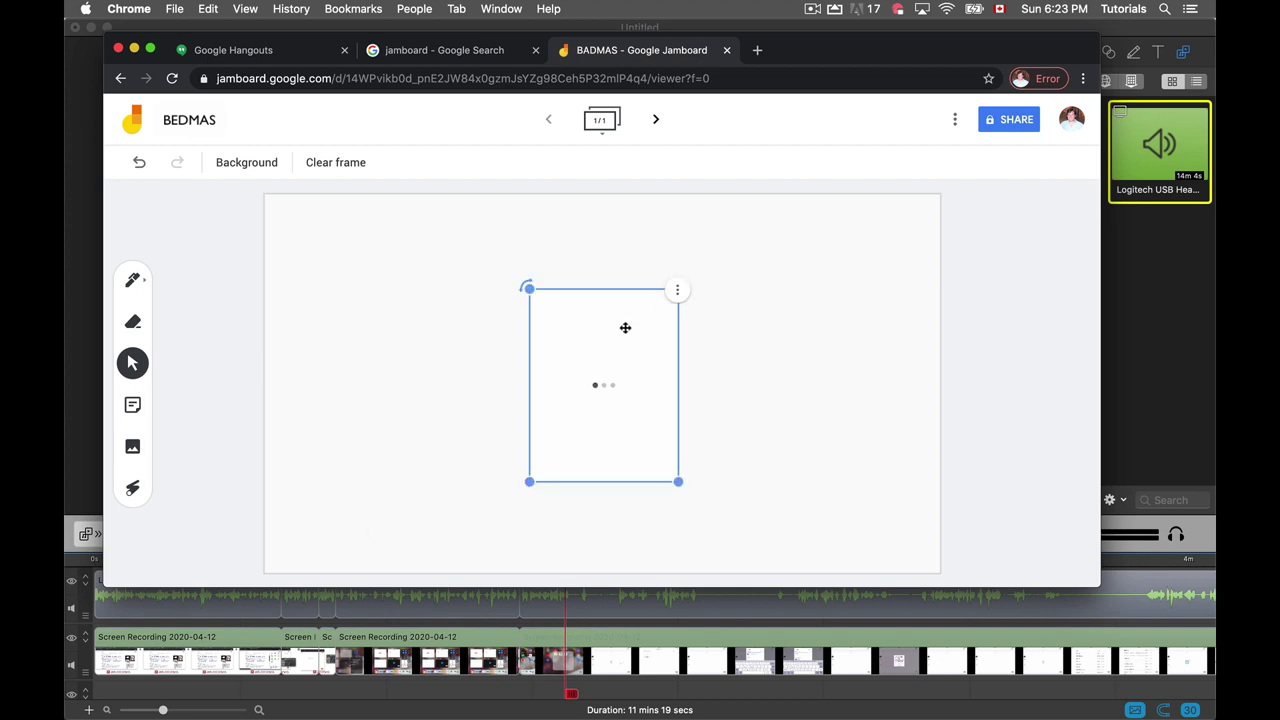
left_click_drag(625, 327, 864, 238)
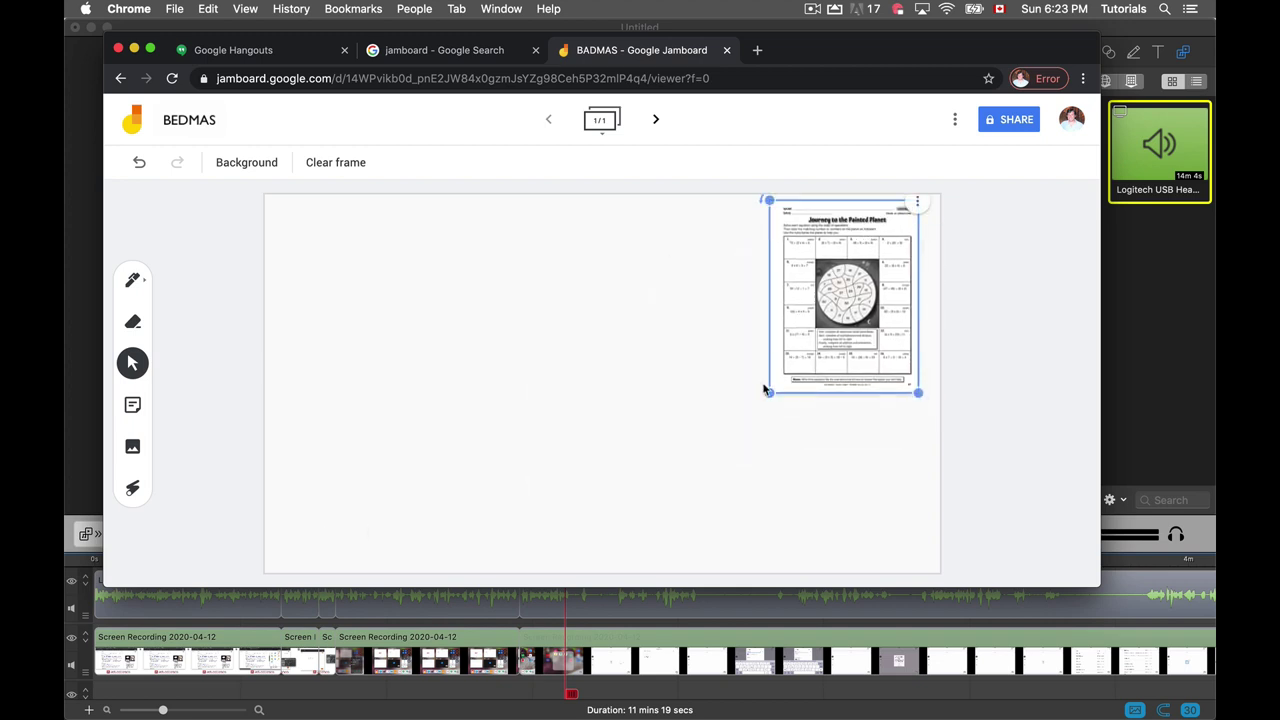
left_click_drag(766, 391, 325, 715)
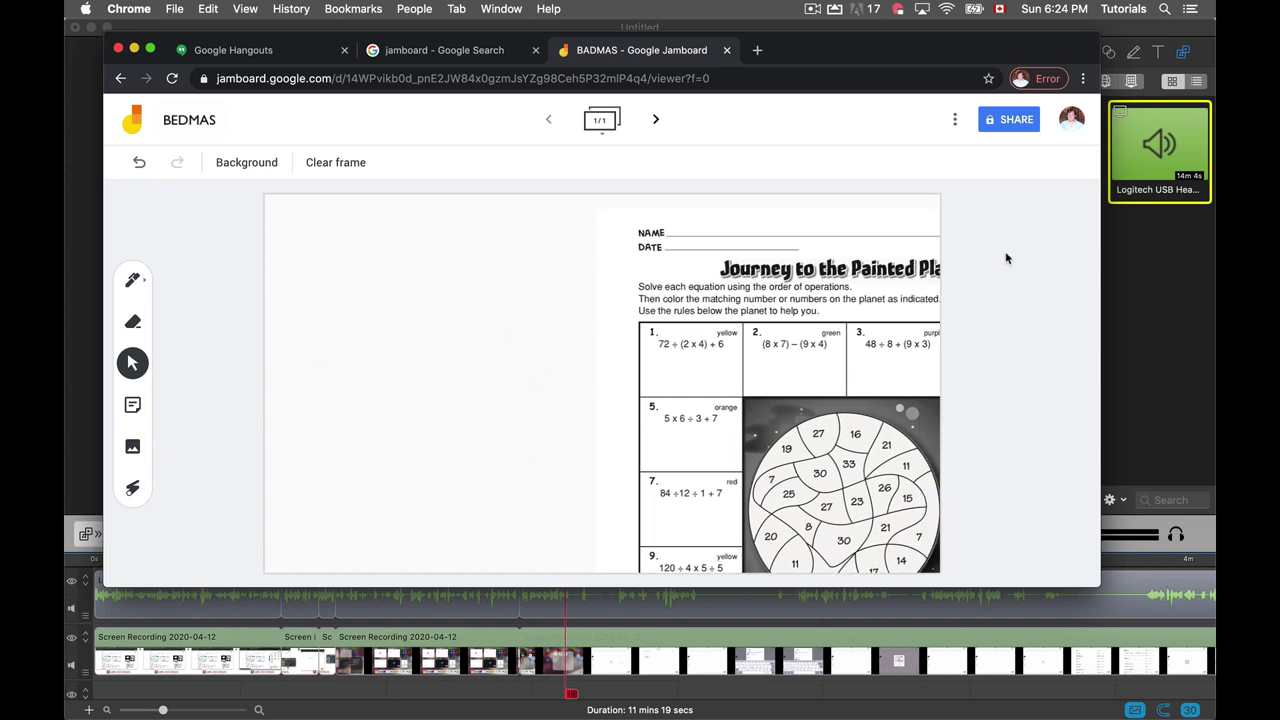
- Review the jam's sharing settings, including its link and who has access
left_click(1014, 128)
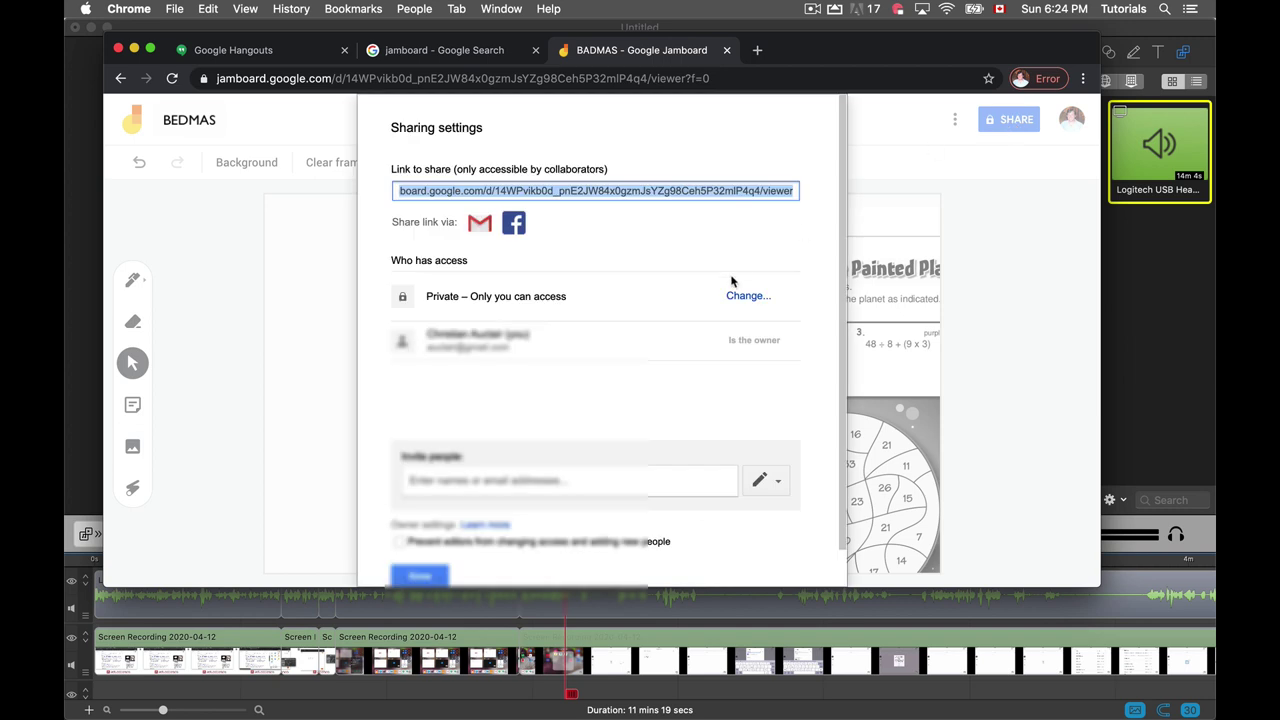
key("Escape")
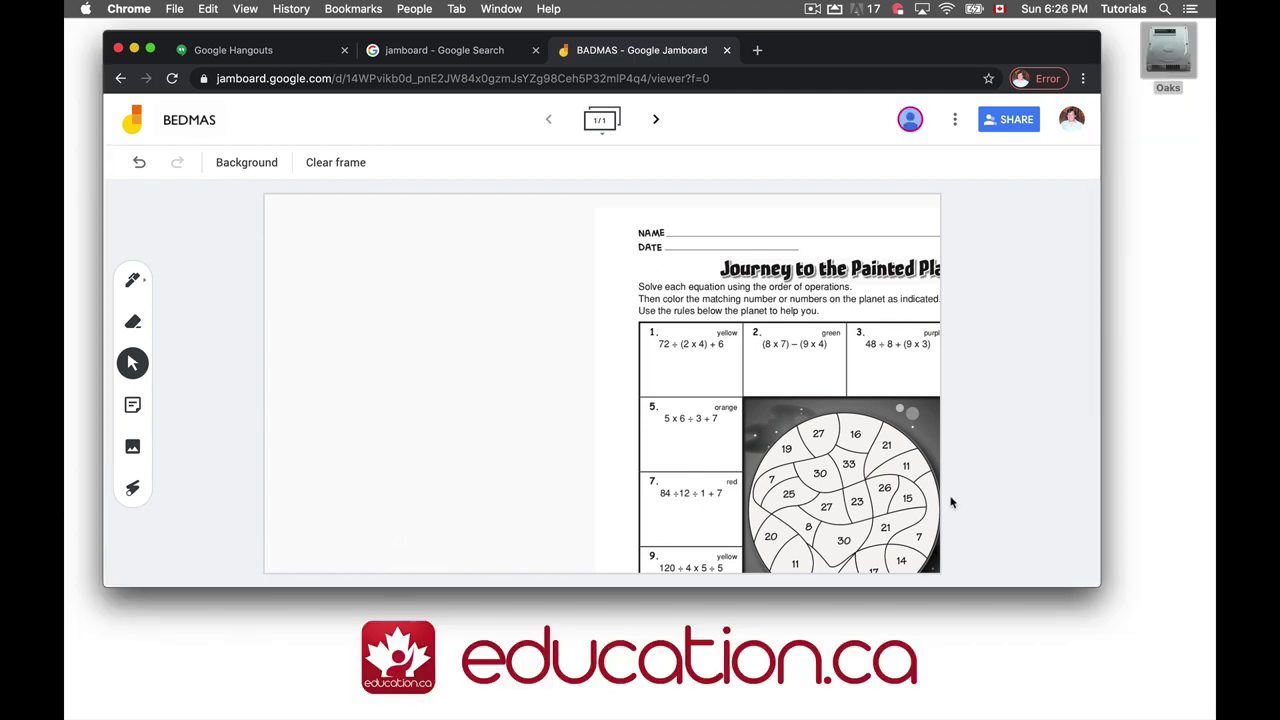
- Enlarge the browser window slightly and look over the AirServer options
left_click_drag(1146, 655, 1154, 682)
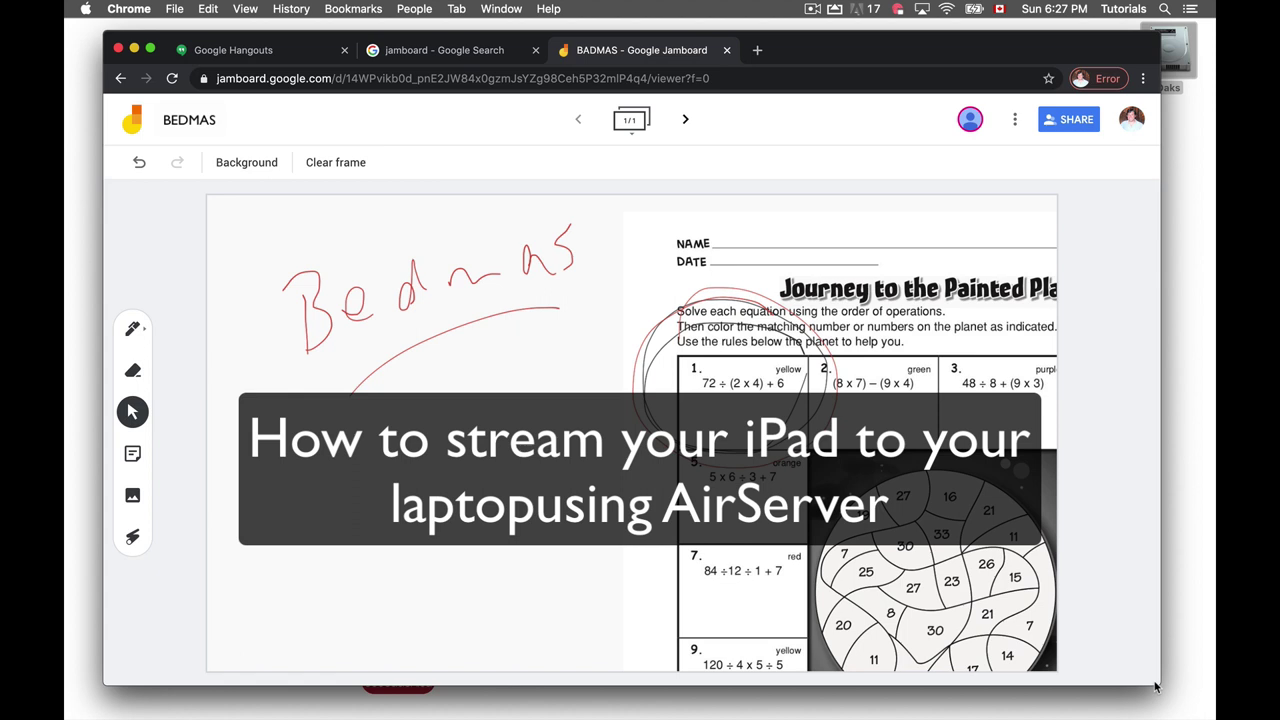
left_click(833, 8)
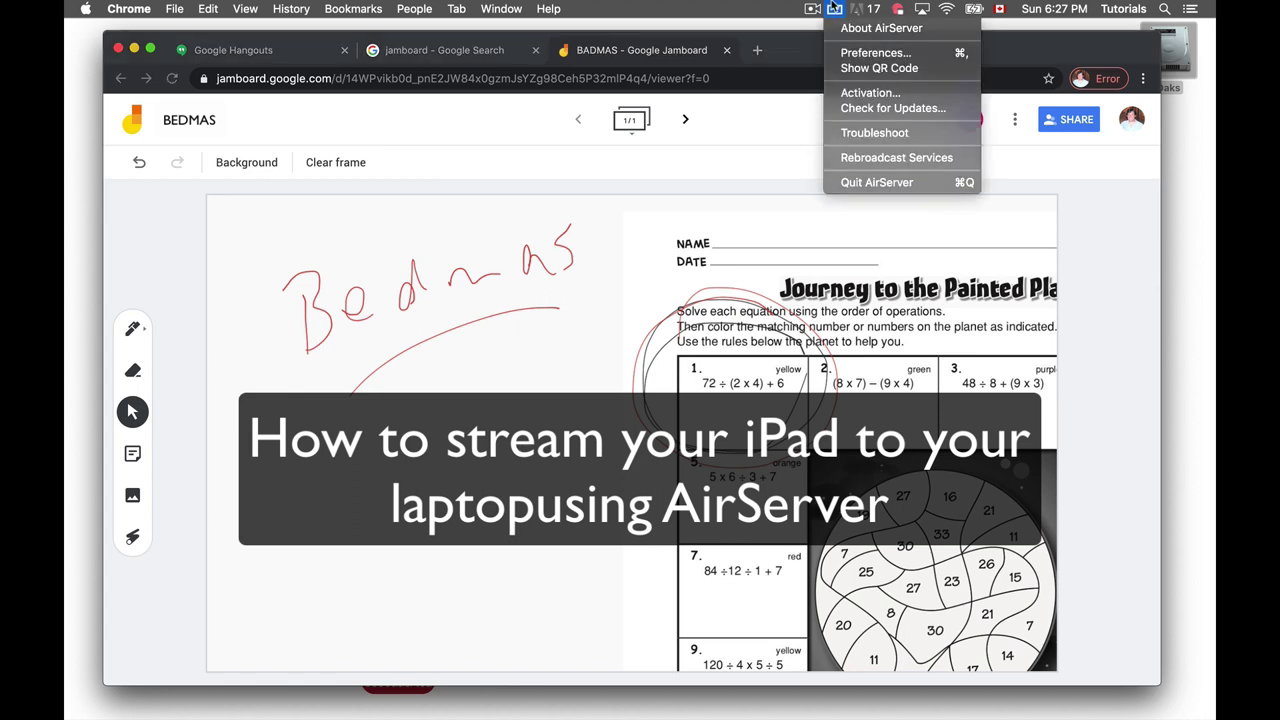
left_click(834, 10)
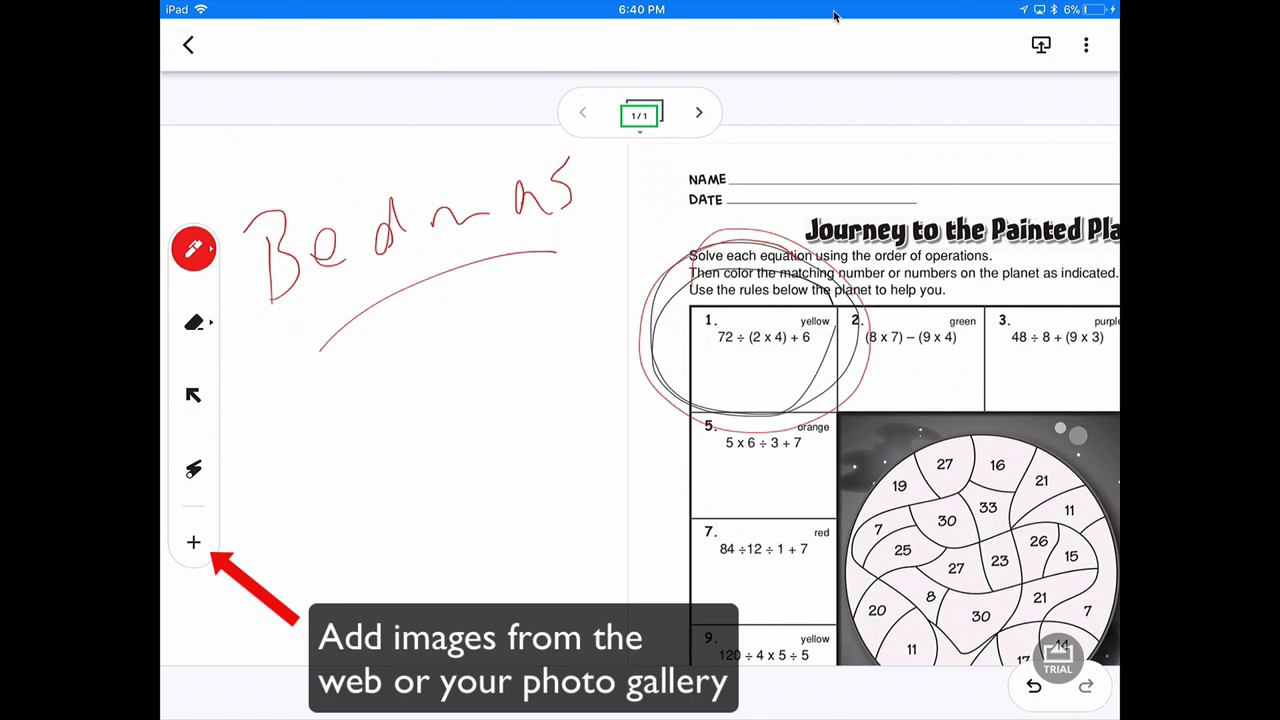
- In Jamboard on the mirrored iPad, activate the eraser and explore the insert options, opening the Images search
left_click(193, 322)
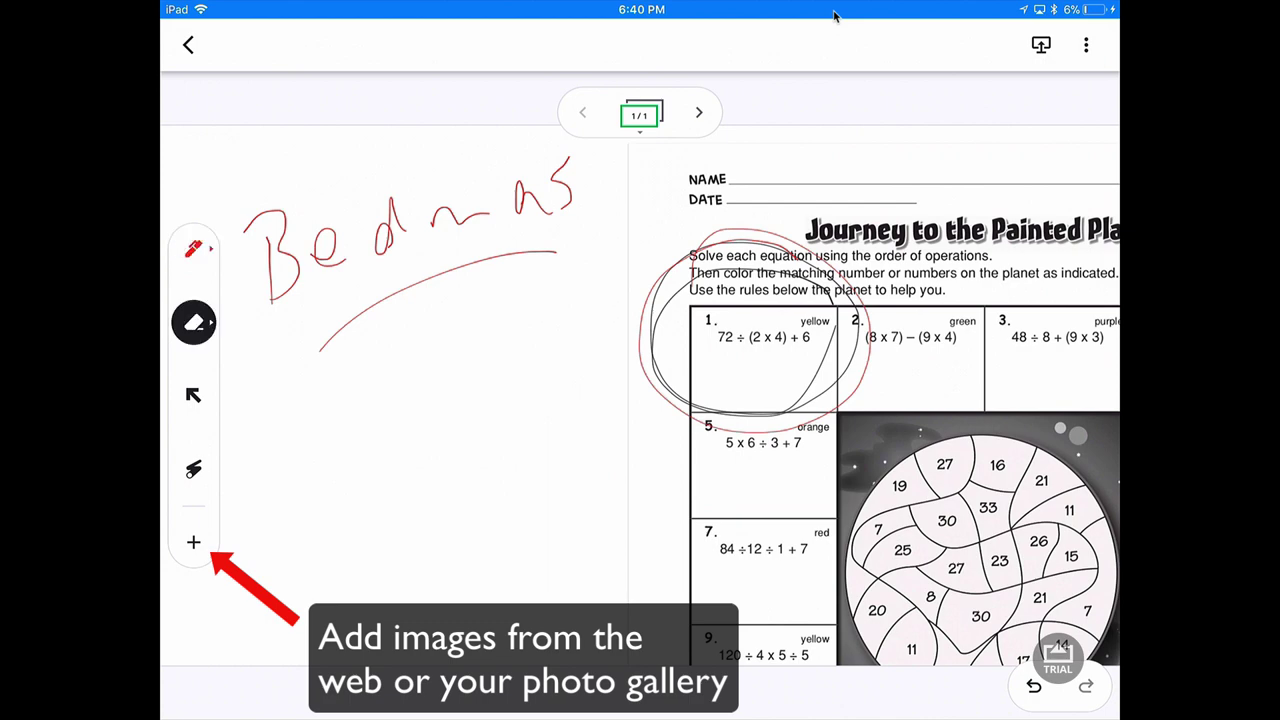
left_click(193, 542)
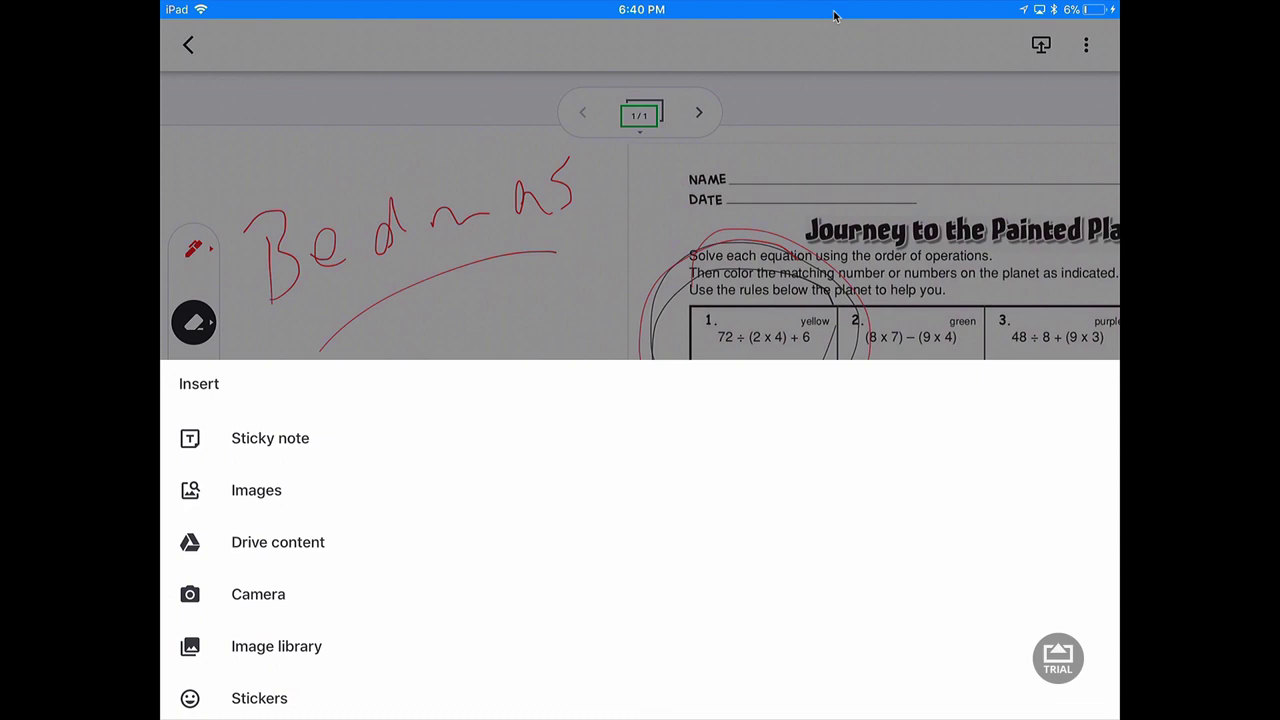
left_click(256, 490)
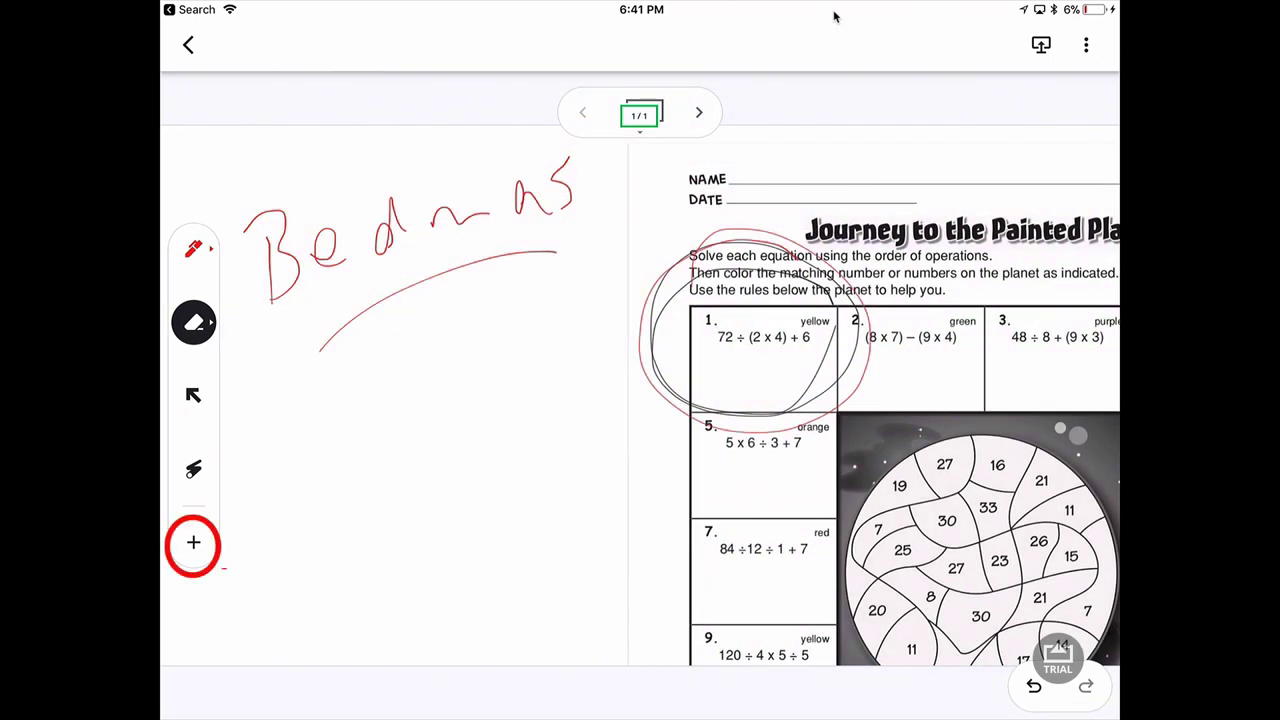
- Add a yellow sticky note reading "Do multiplication first" and place it beside question 5 of the worksheet
left_click(193, 542)
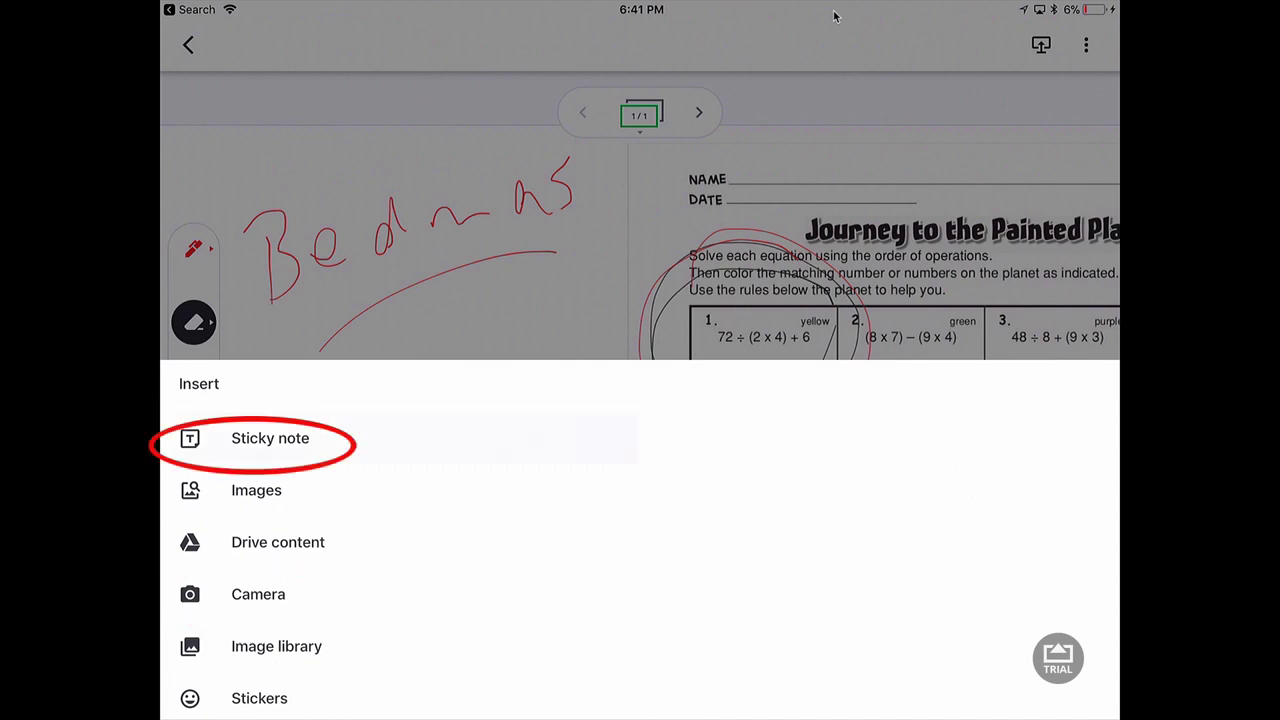
left_click(270, 438)
type("Do multi")
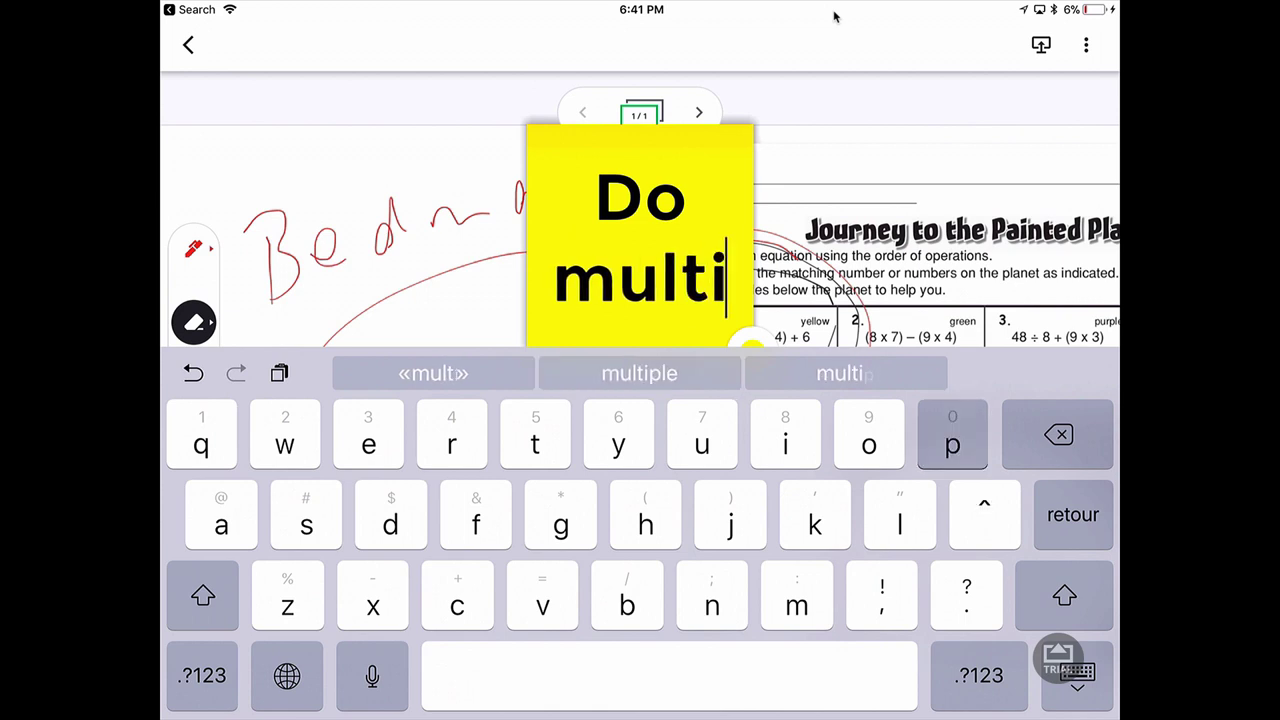
type("plication fi")
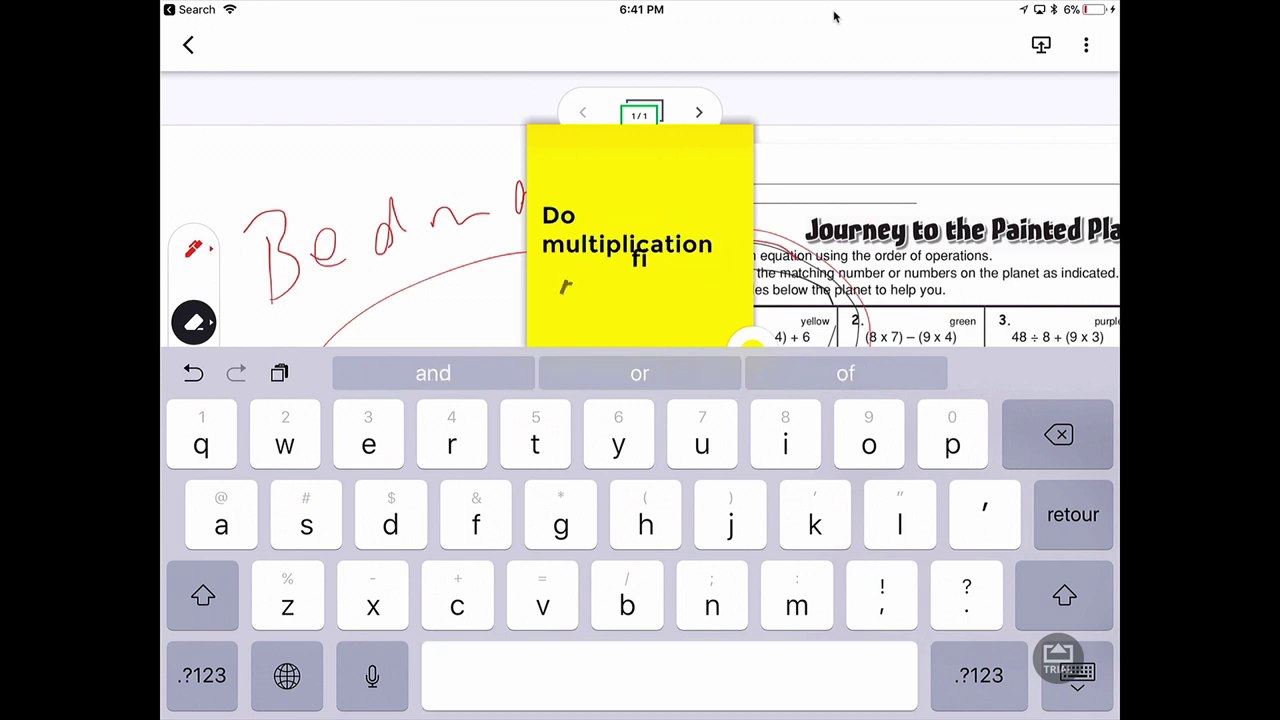
type("rst")
left_click_drag(709, 200, 655, 433)
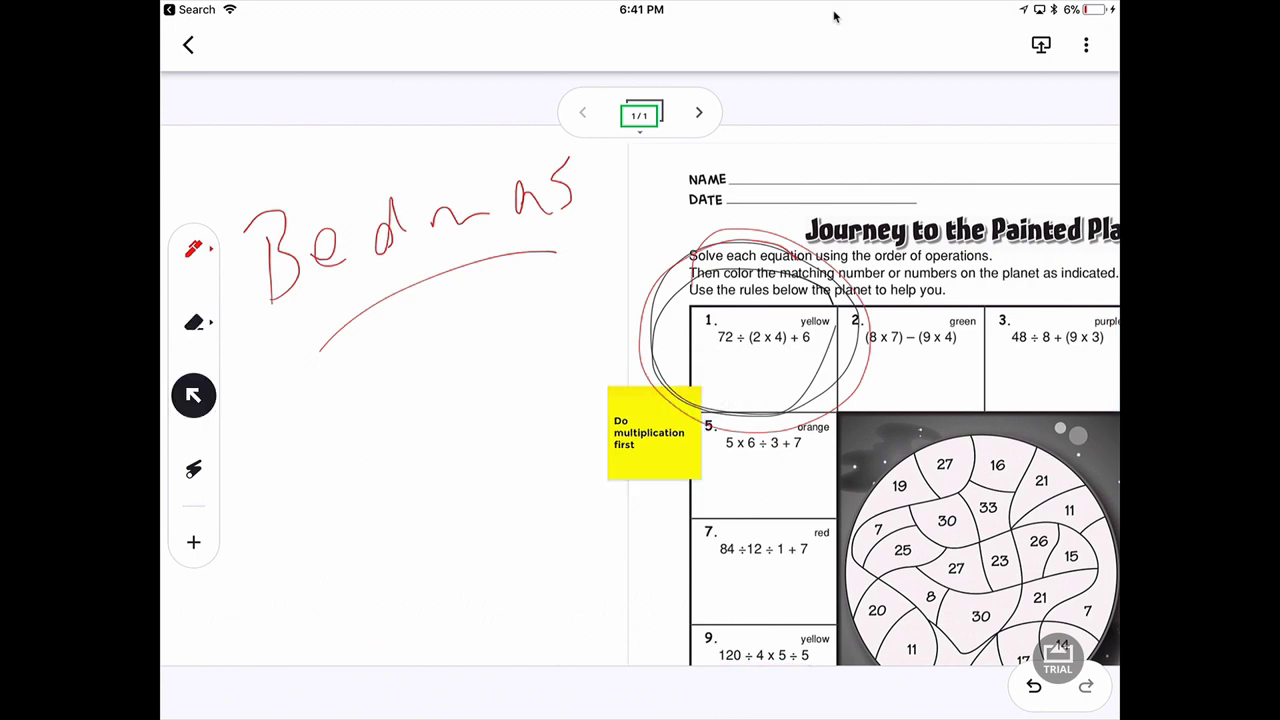
- Open the iPad's Control Center, and uncover the AirServer mirroring window behind the browser and bring it to the front
left_click_drag(640, 715, 640, 420)
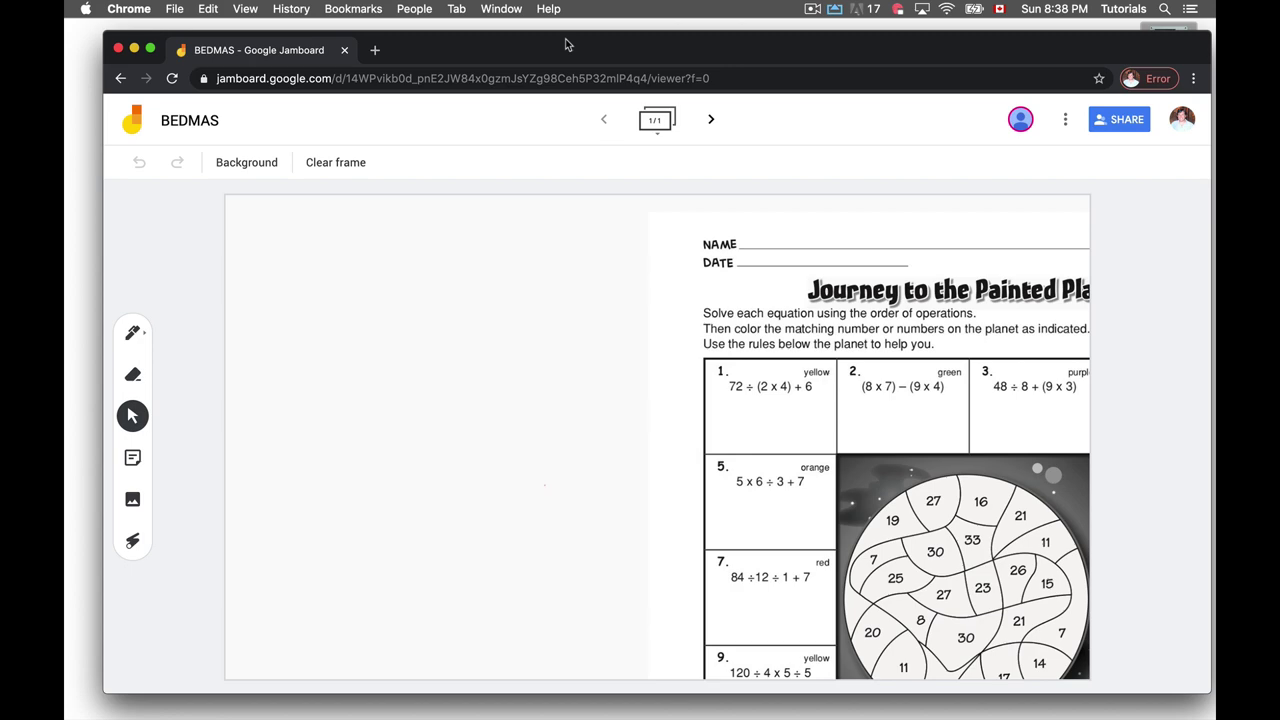
left_click_drag(565, 44, 561, 138)
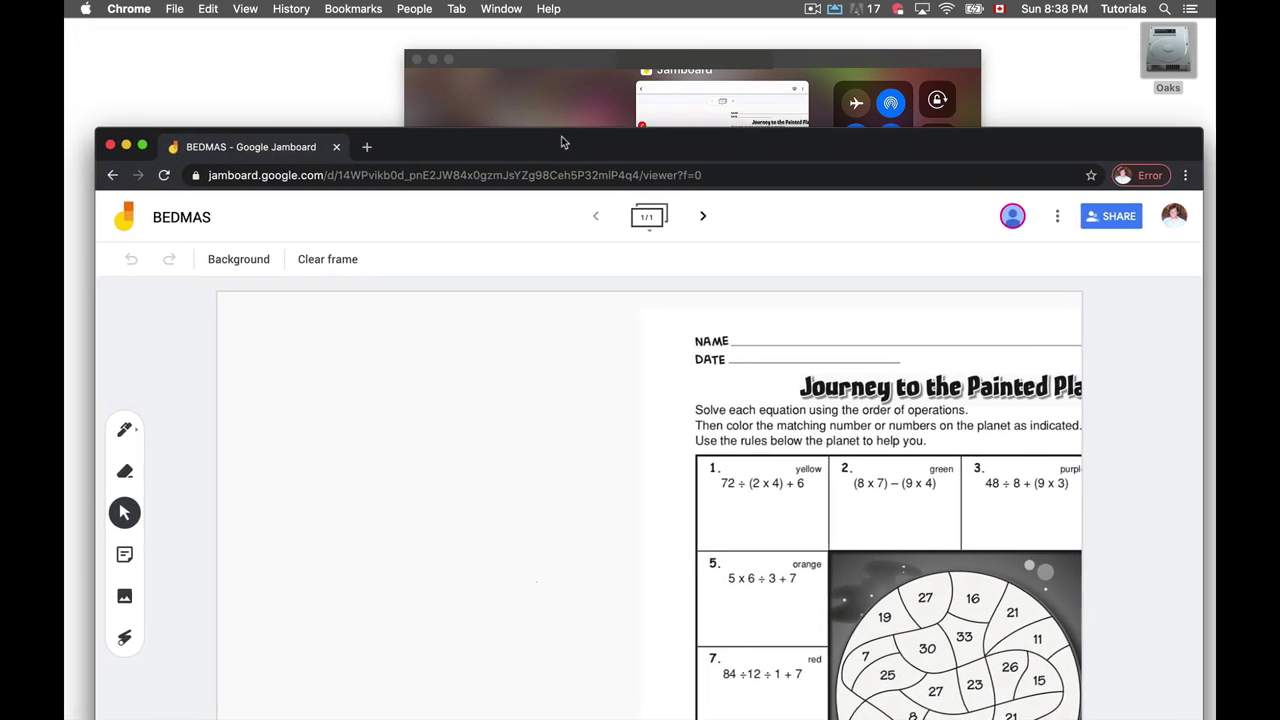
left_click(589, 62)
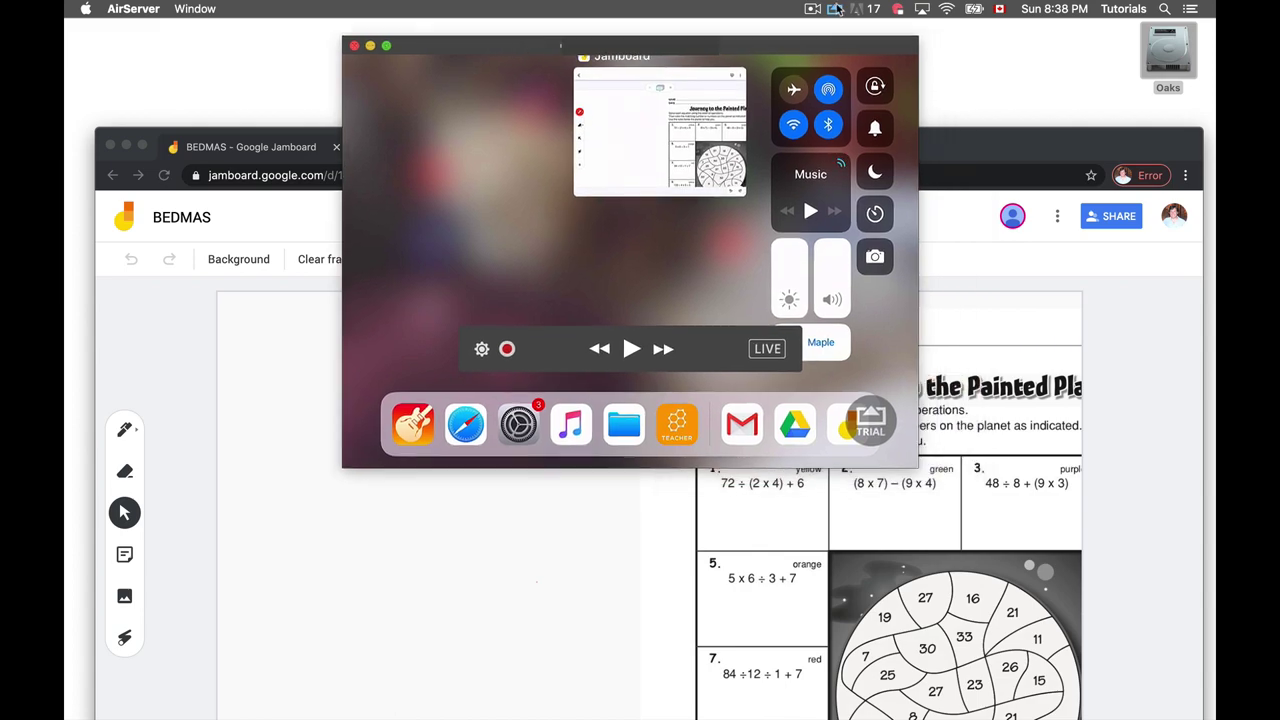
- Set AirServer's audio output device to Logitech USB Headset in its preferences
left_click(836, 9)
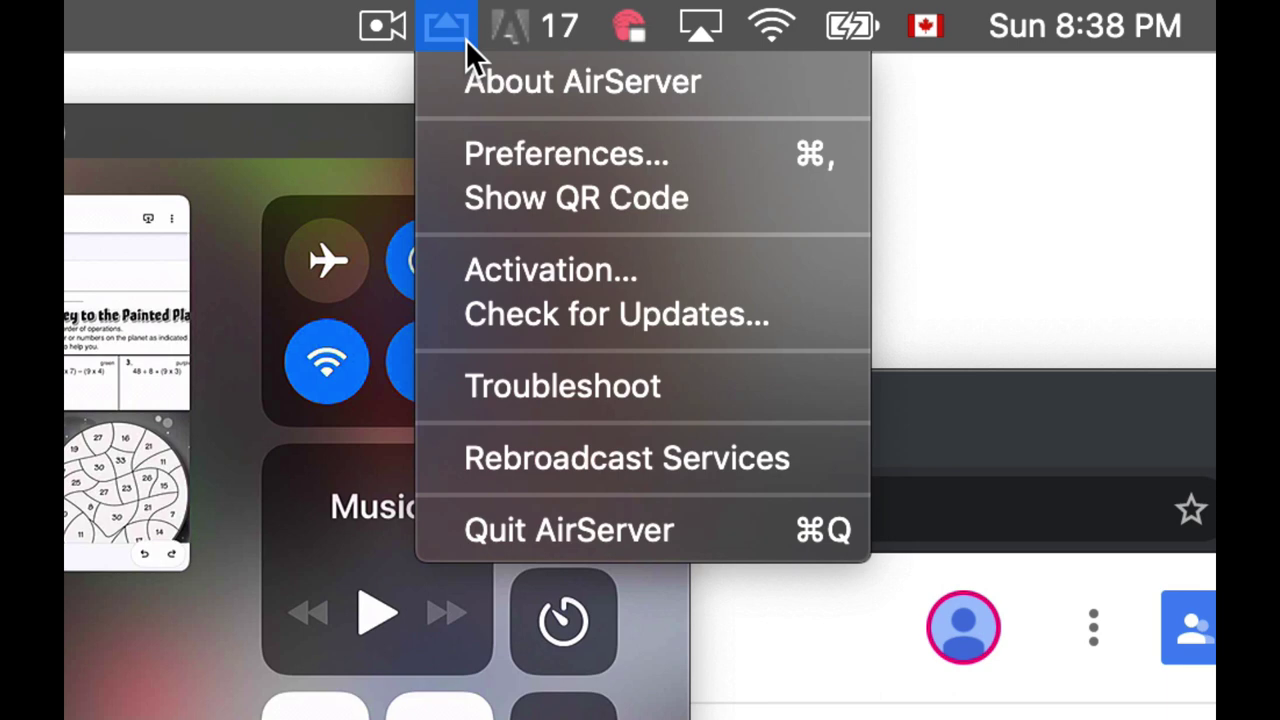
left_click(484, 152)
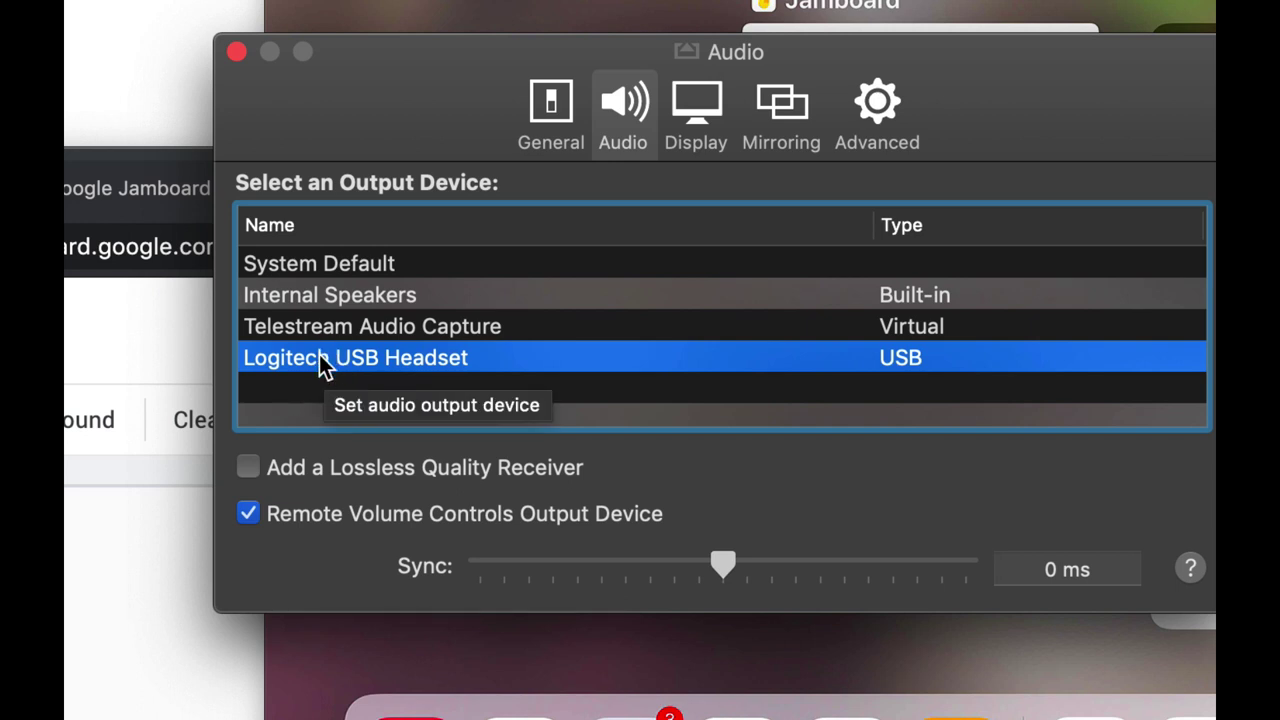
left_click(237, 52)
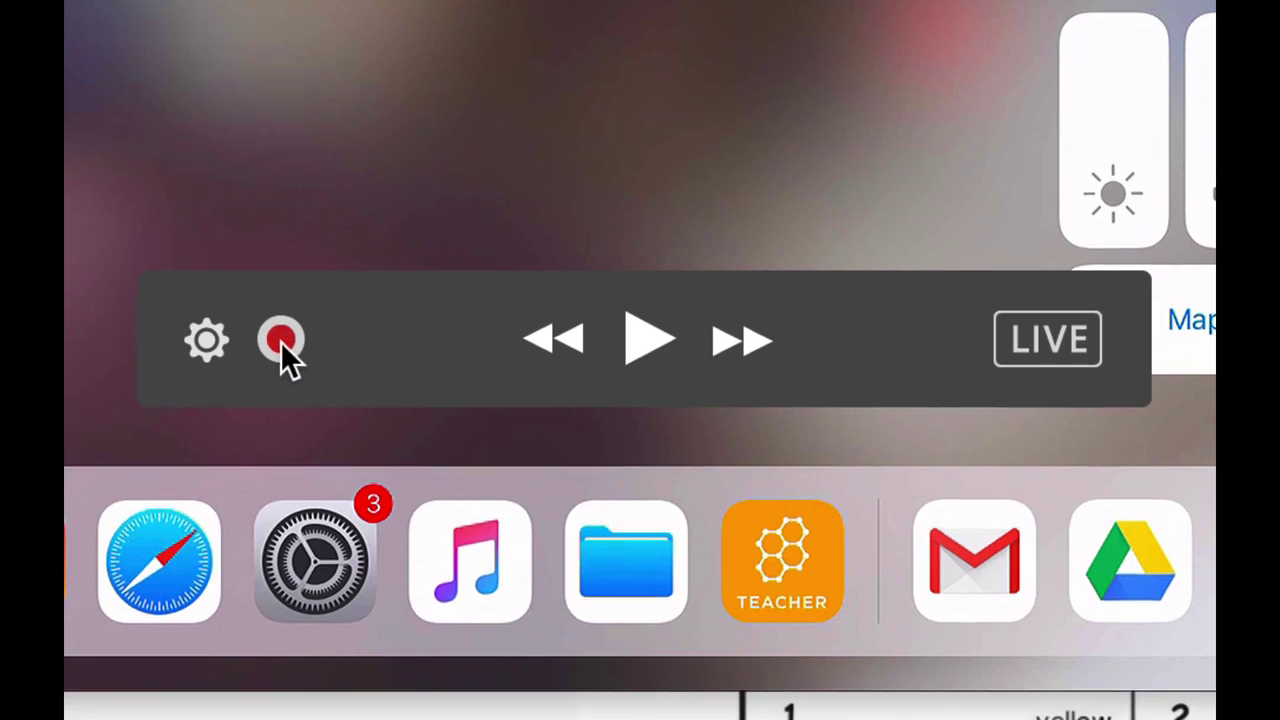
- Start recording the mirrored iPad screen in AirServer and turn on the microphone
left_click(280, 375)
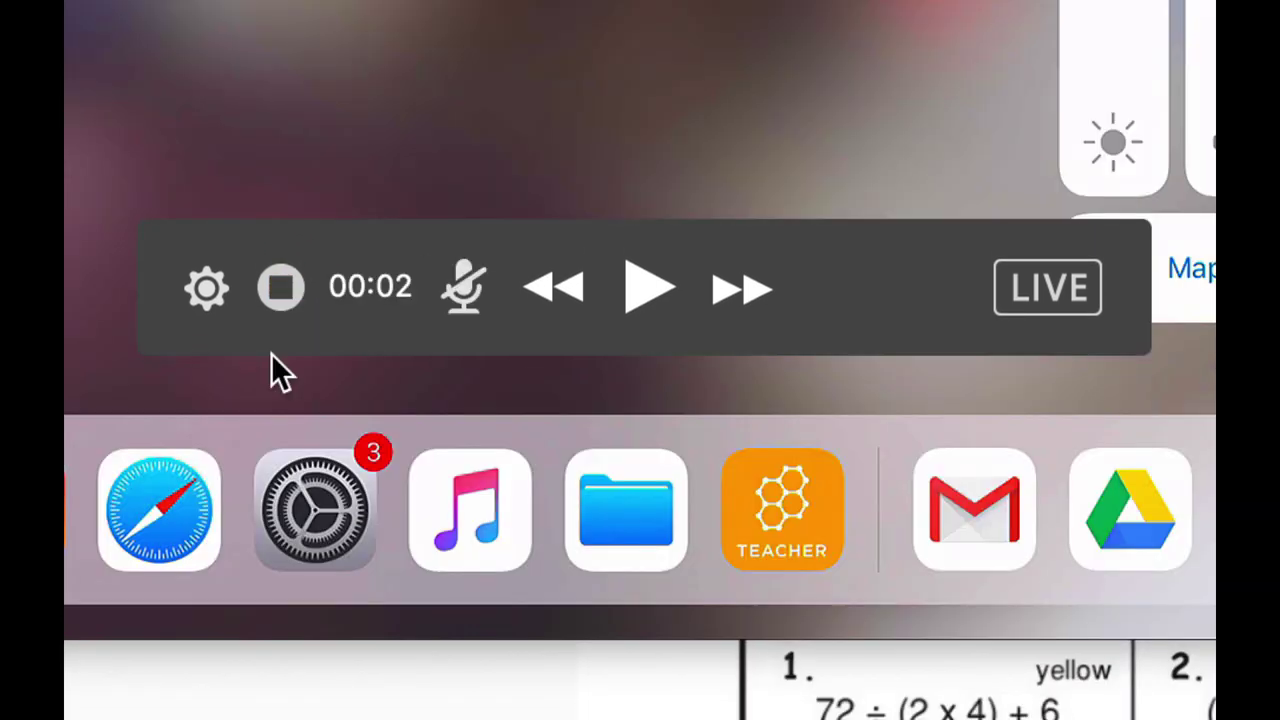
left_click(462, 287)
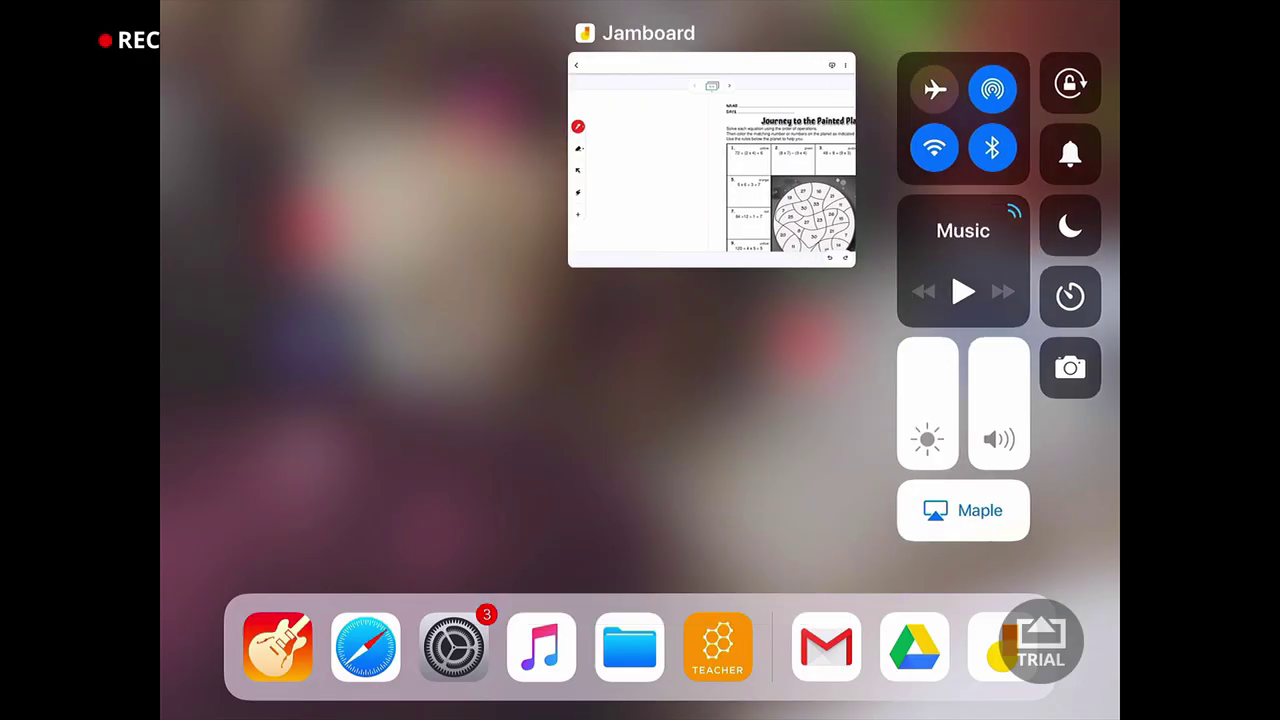
- Reopen Jamboard on the iPad, then circle question 1 in red and handwrite an underlined "Bedmas" beside the worksheet
left_click(700, 160)
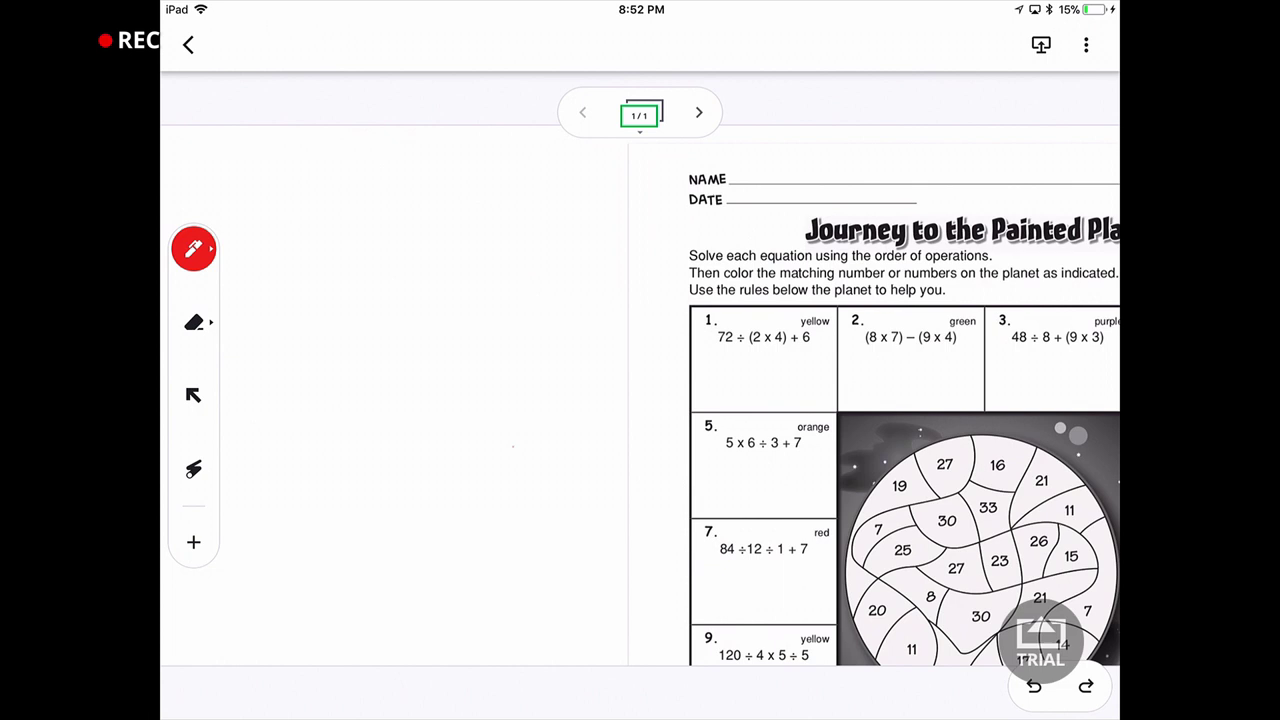
mouse_move(810, 275)
left_mouse_down()
mouse_move(648, 400)
mouse_move(700, 285)
mouse_move(840, 320)
left_mouse_up()
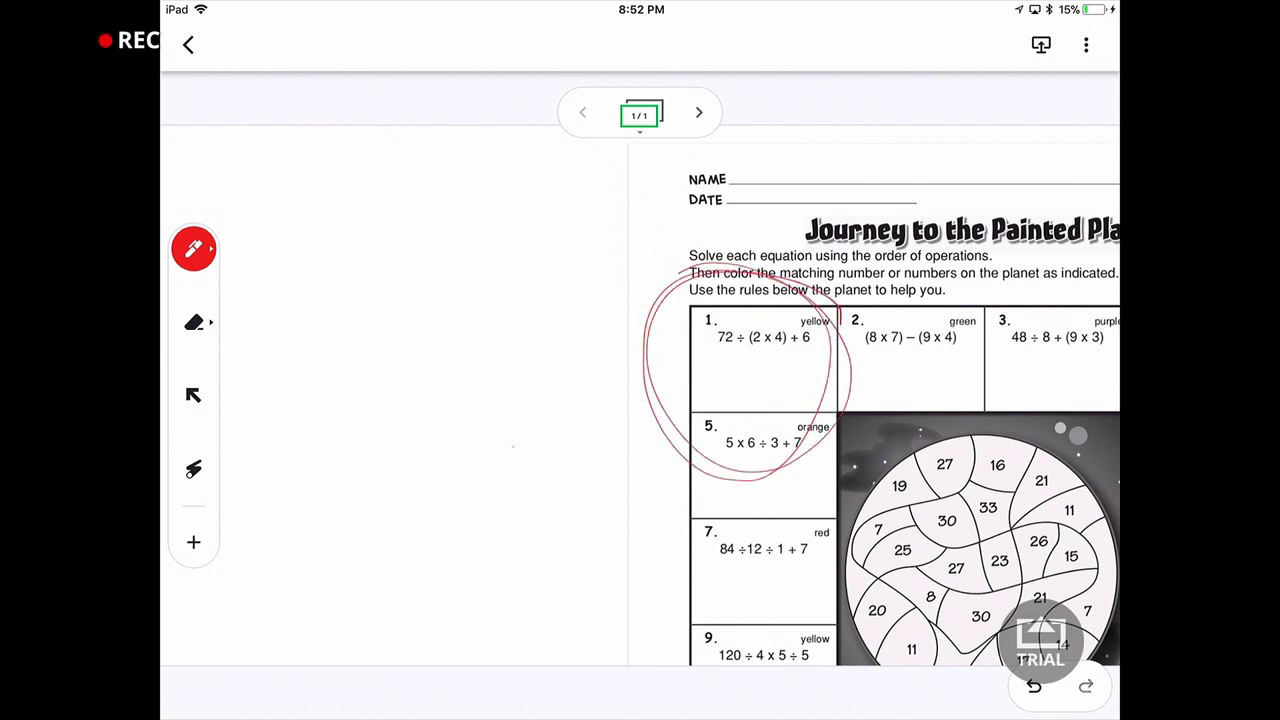
left_click_drag(252, 312, 270, 418)
left_click_drag(318, 343, 354, 354)
left_click_drag(382, 288, 395, 258)
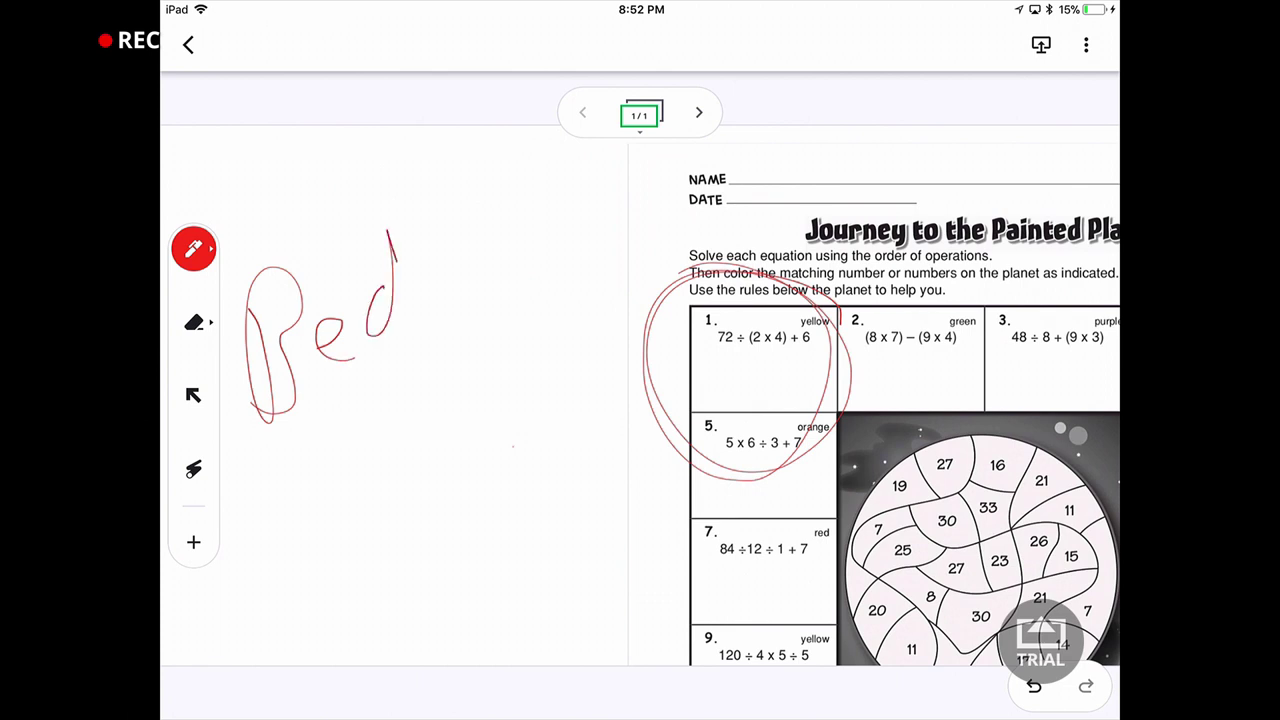
left_click_drag(410, 330, 500, 275)
left_click_drag(530, 225, 516, 250)
mouse_move(594, 300)
left_mouse_down()
mouse_move(300, 490)
mouse_move(345, 575)
left_mouse_up()
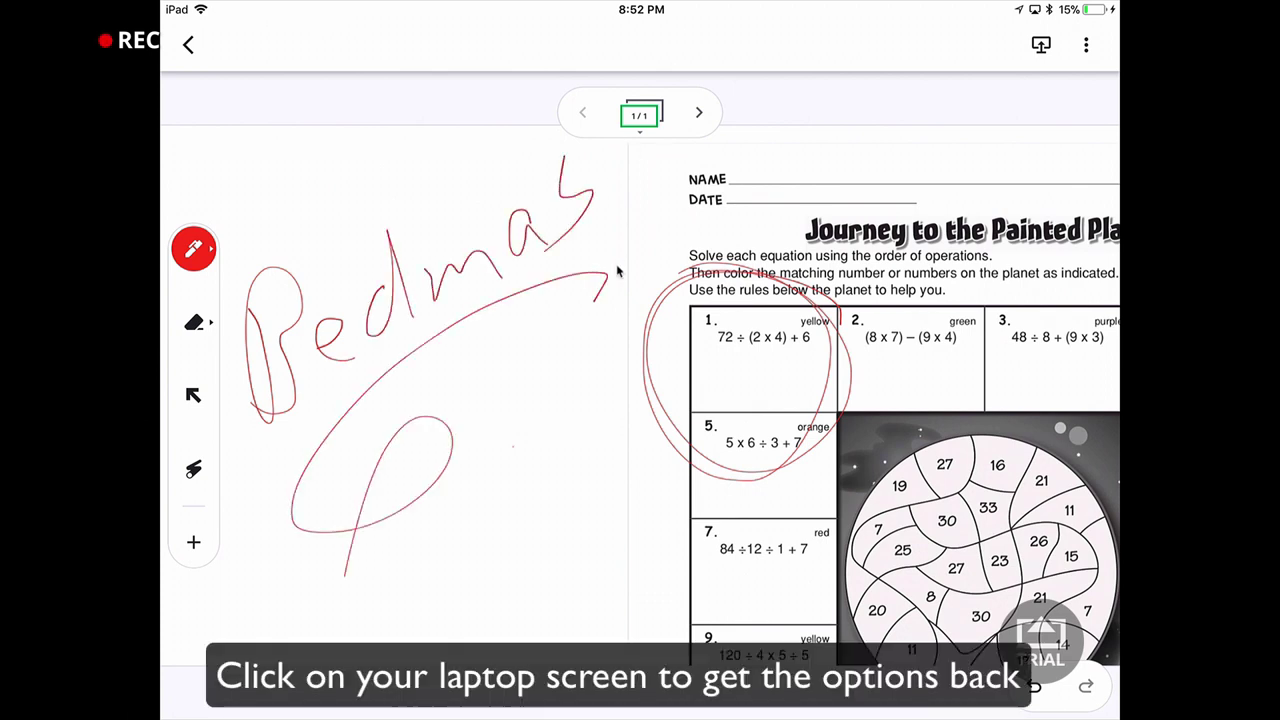
- Stop the AirServer recording and save it to the Desktop under the name "tutorial"
left_click(459, 225)
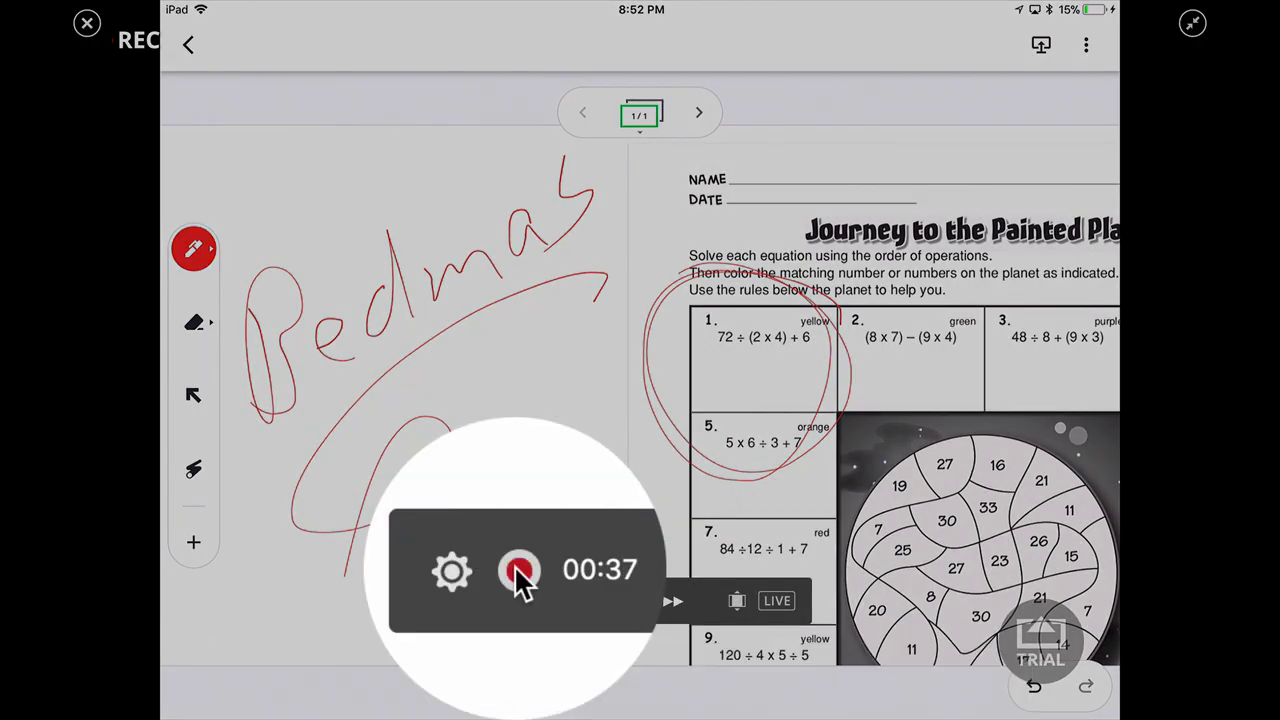
left_click(516, 572)
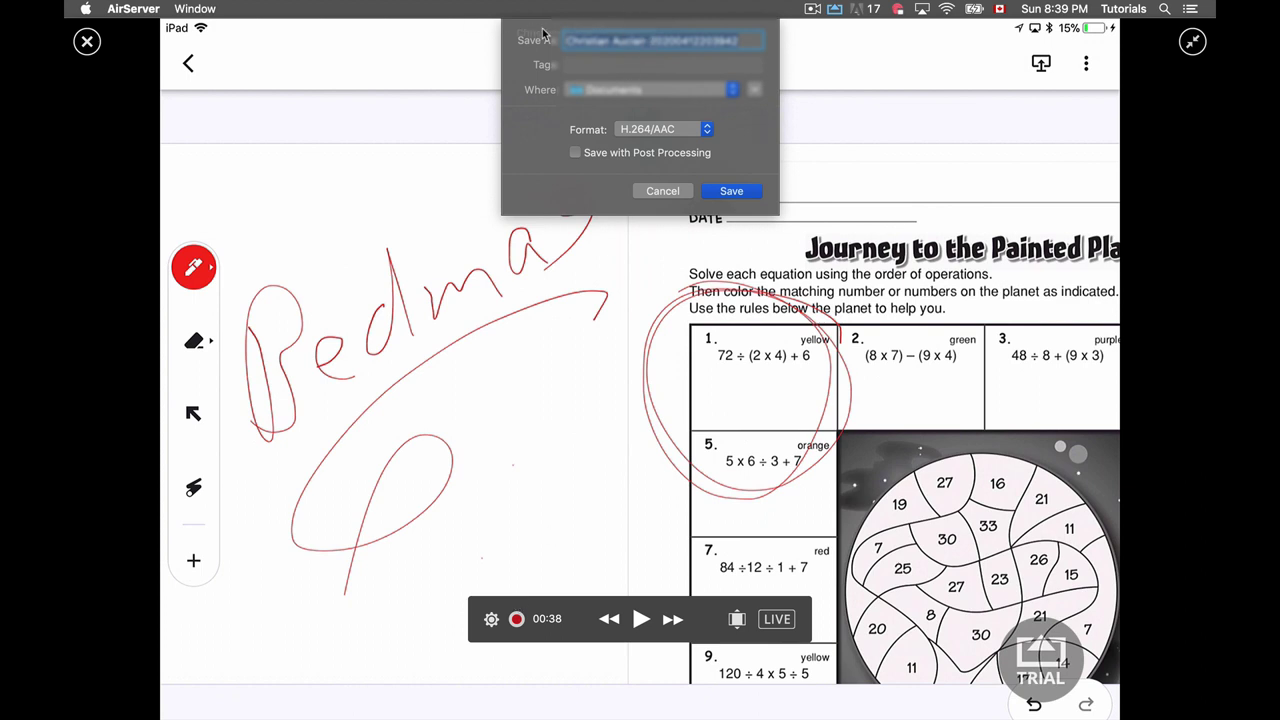
key("BackSpace")
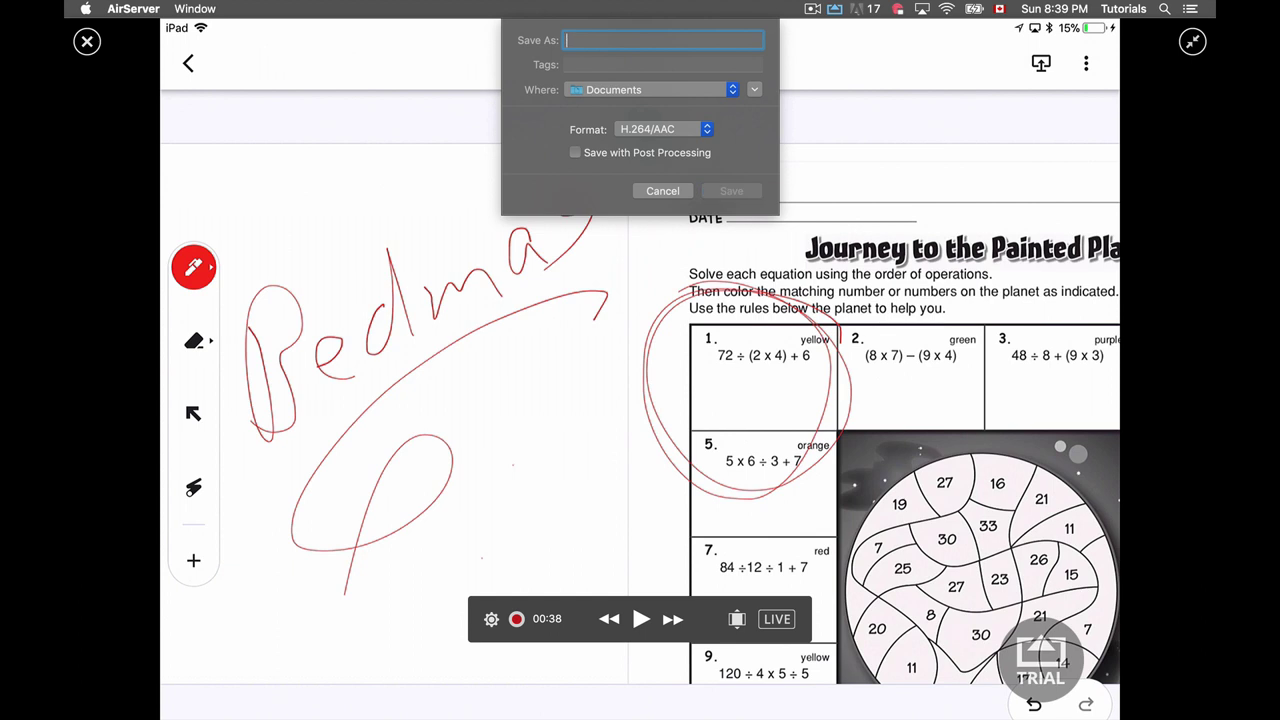
type("tutorial")
left_click(636, 92)
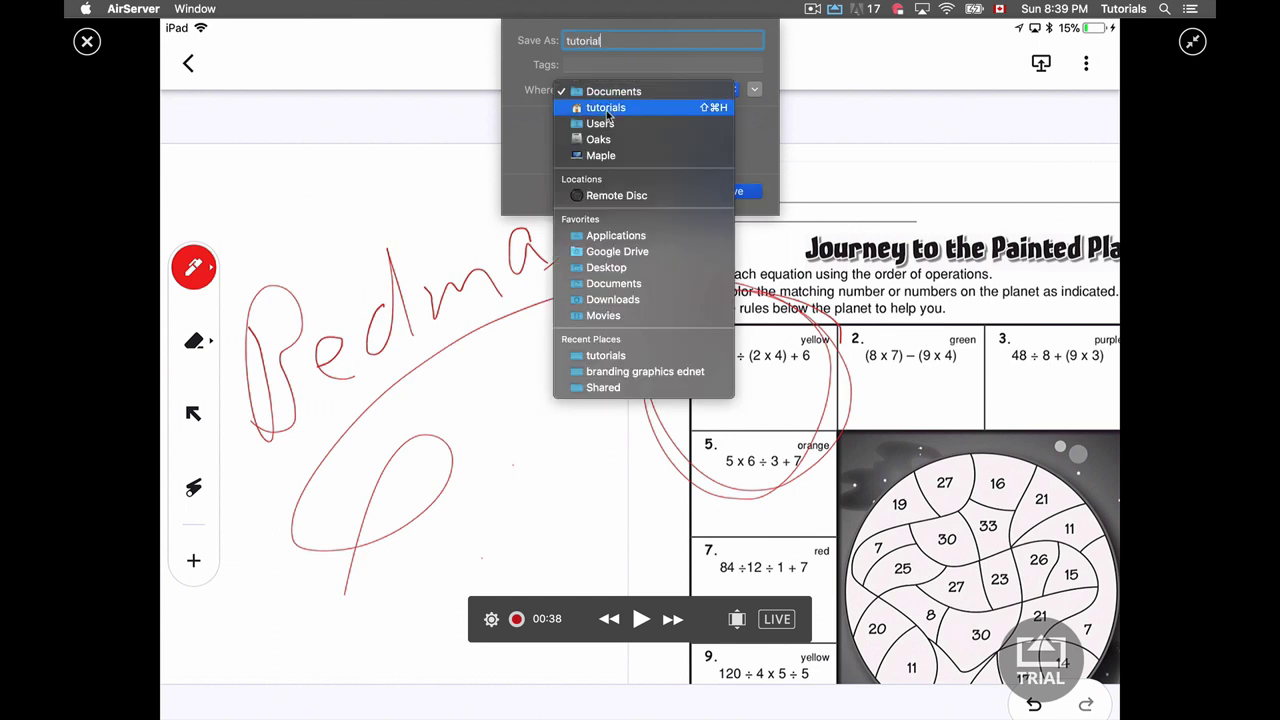
left_click(607, 268)
left_click(731, 191)
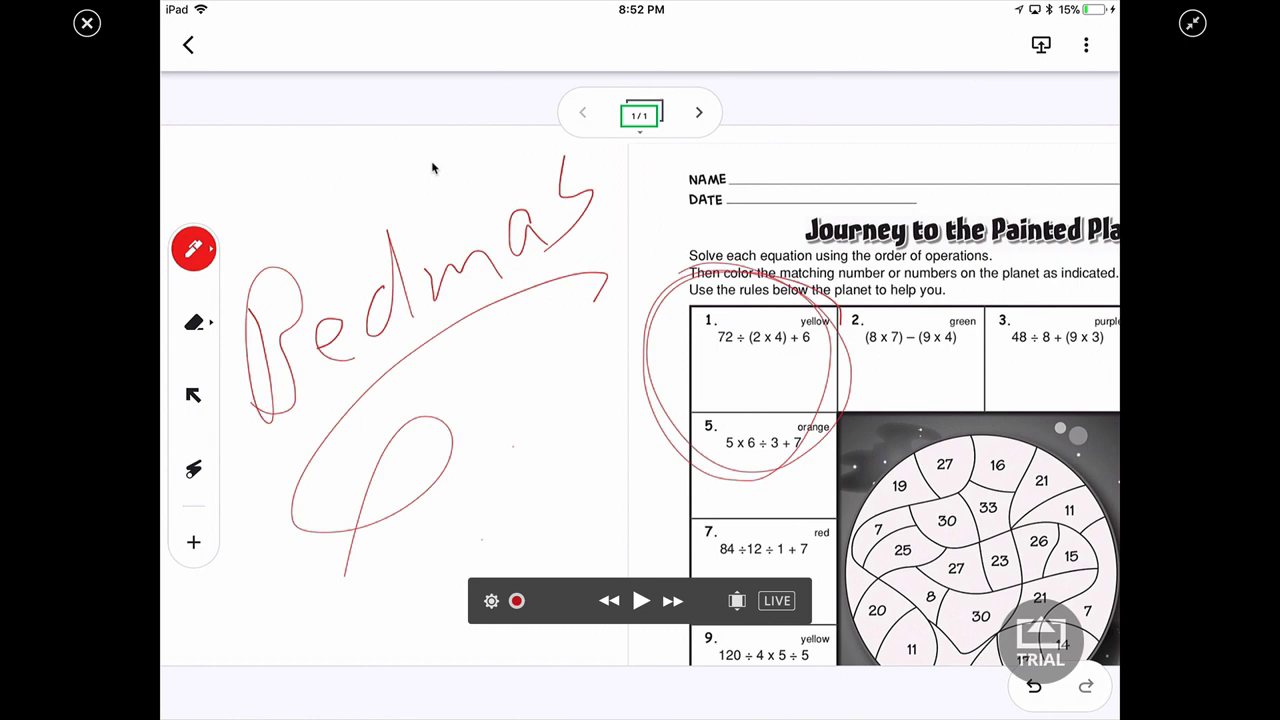
- Take the mirroring window out of full screen and move it and the browser window aside to uncover the desktop files
double_click(432, 168)
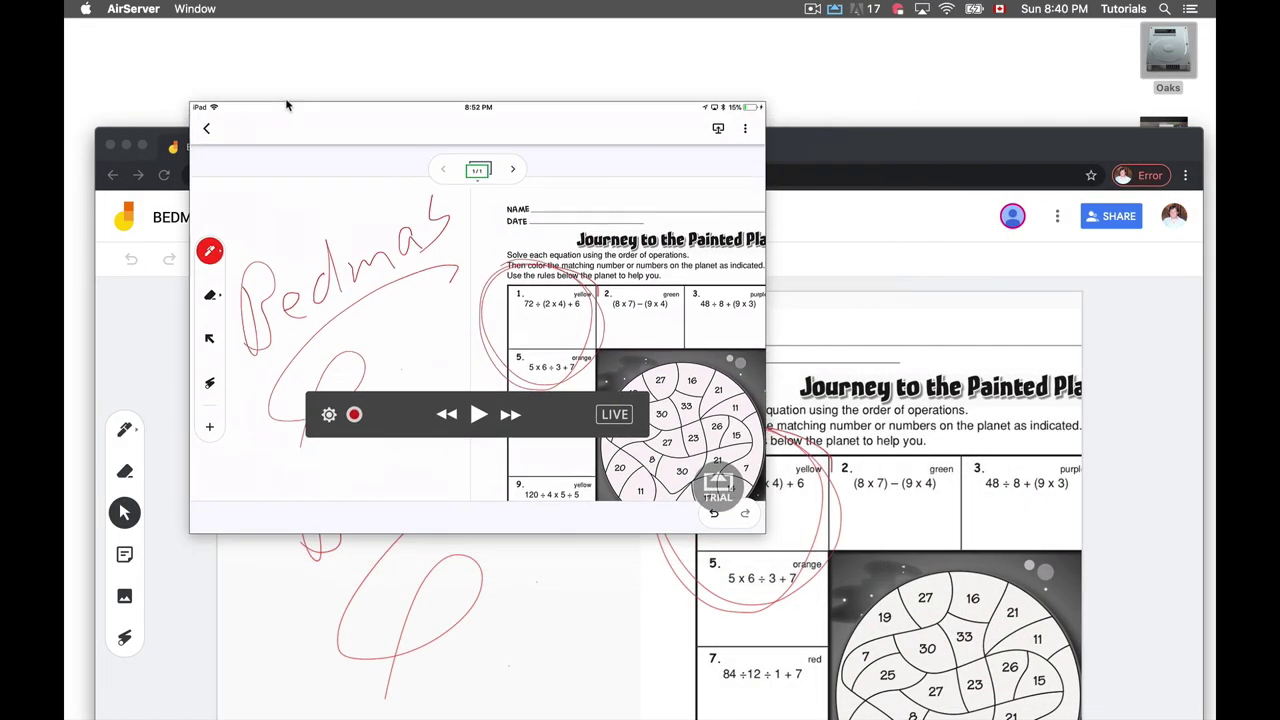
left_click_drag(286, 104, 189, 53)
left_click(771, 143)
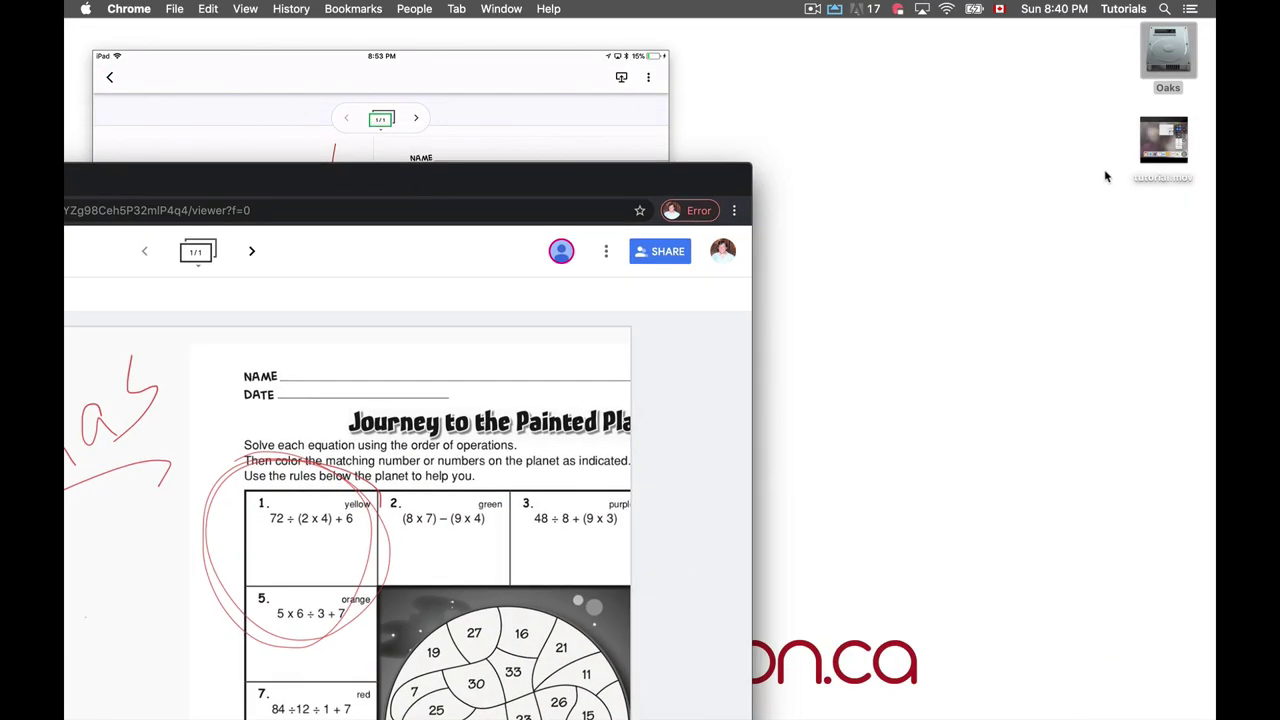
- Move tutorial.mov to an empty area of the desktop and open it with QuickTime Player
left_click_drag(1162, 140, 900, 193)
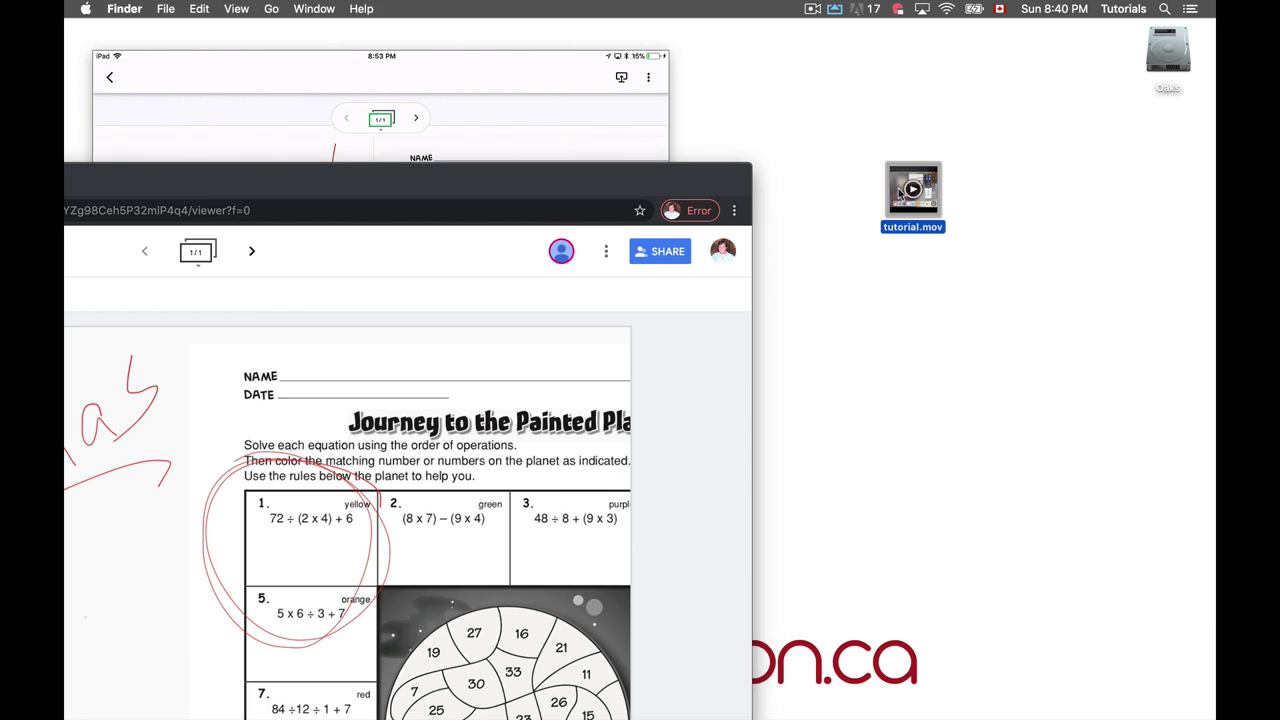
right_click(900, 192)
mouse_move(915, 212)
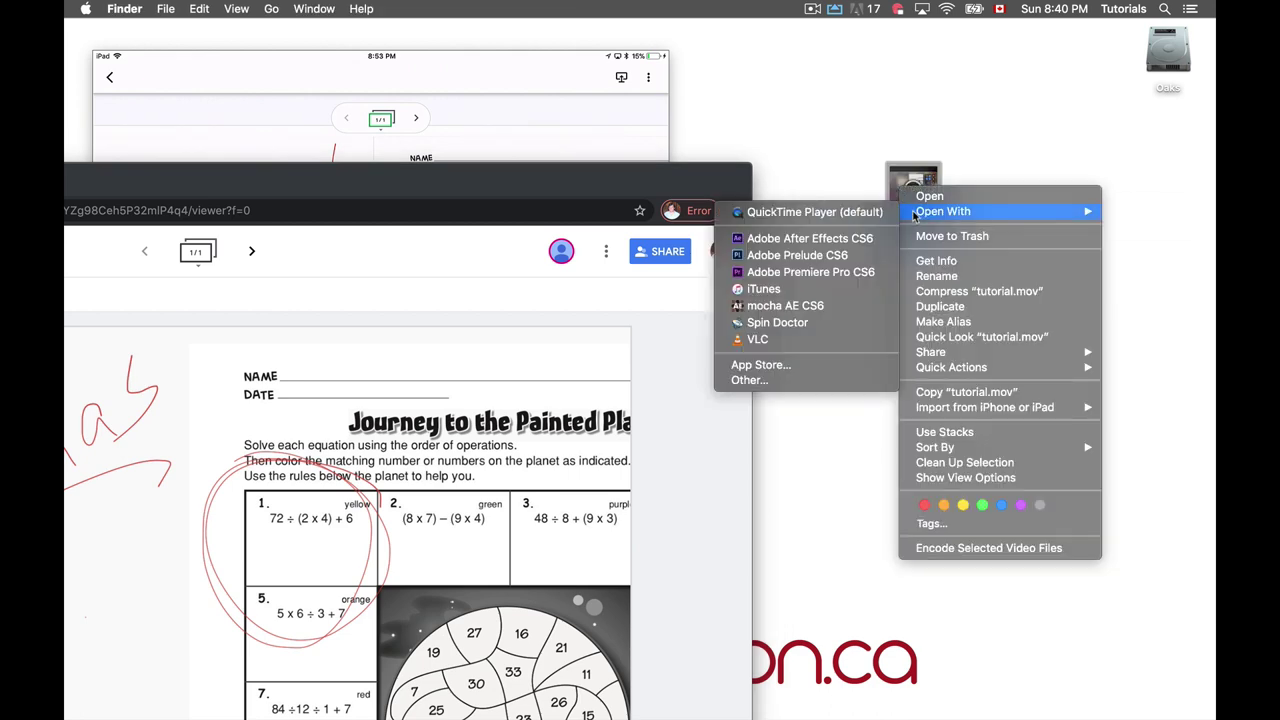
left_click(829, 212)
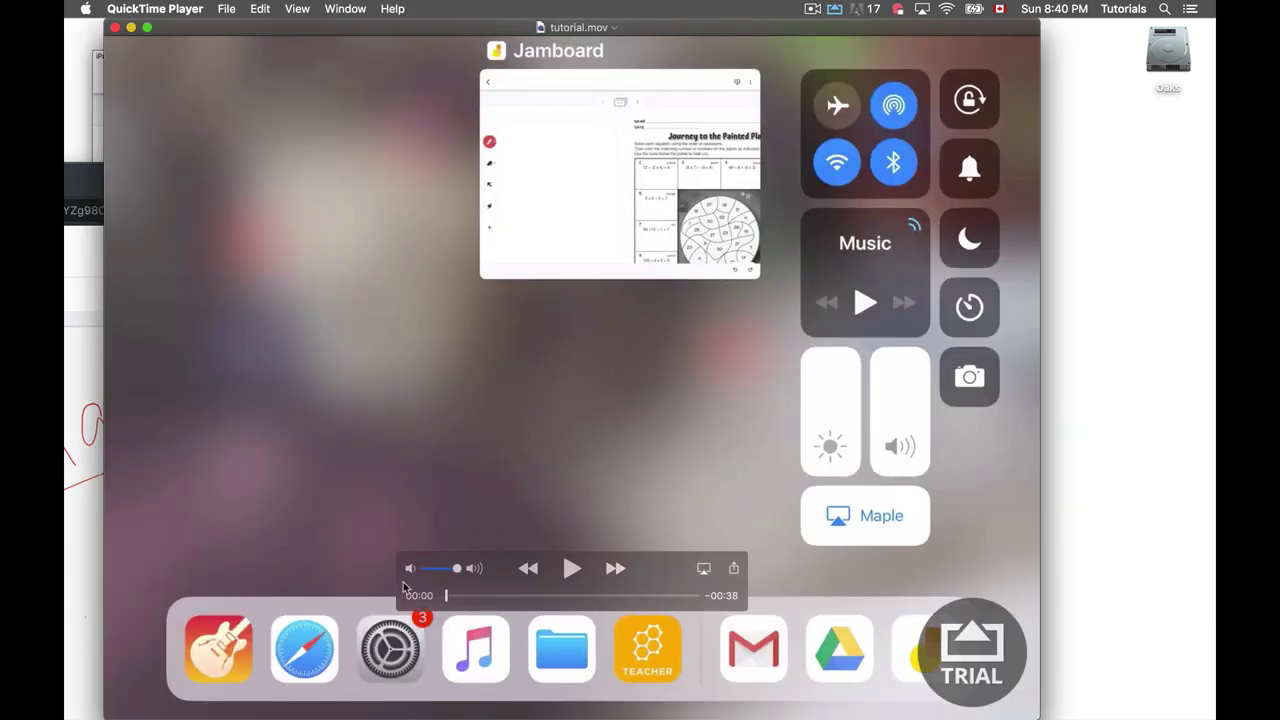
- Play back the recording, skipping ahead to the worksheet annotations, and pause it while "Bedmas" is being written
left_click_drag(450, 596, 511, 597)
key("space")
left_click_drag(510, 598, 583, 597)
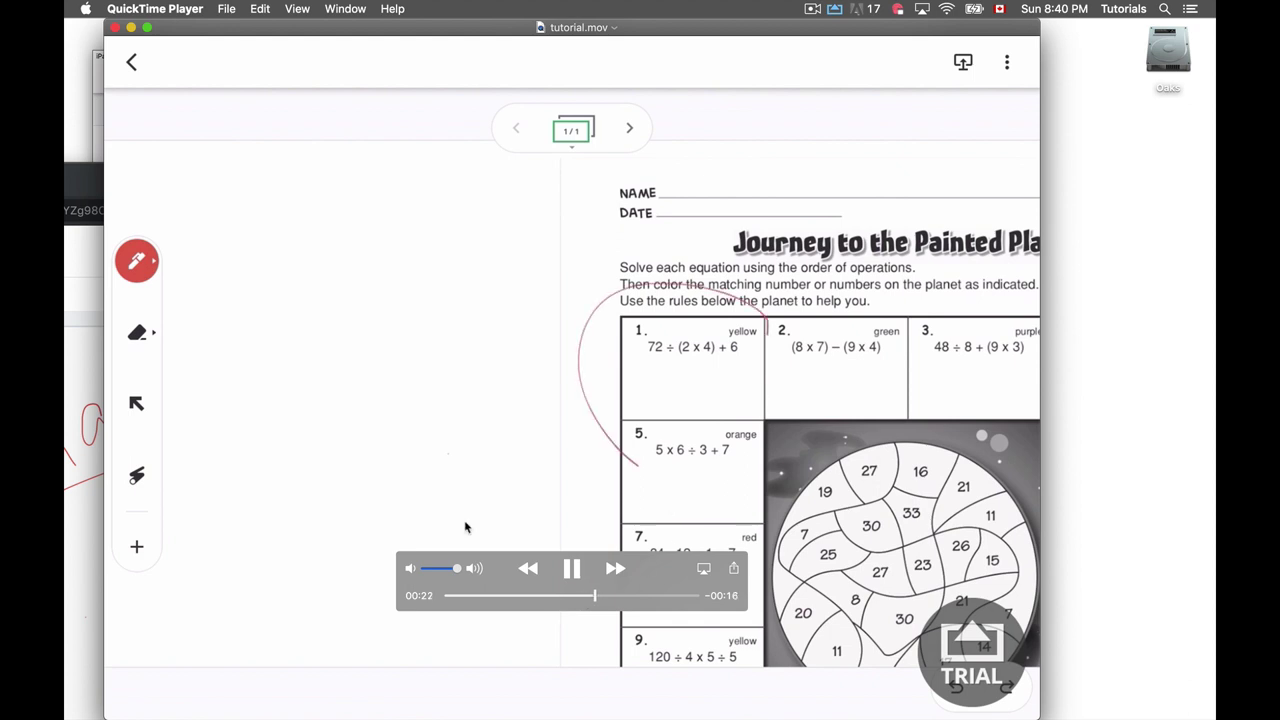
left_click(574, 567)
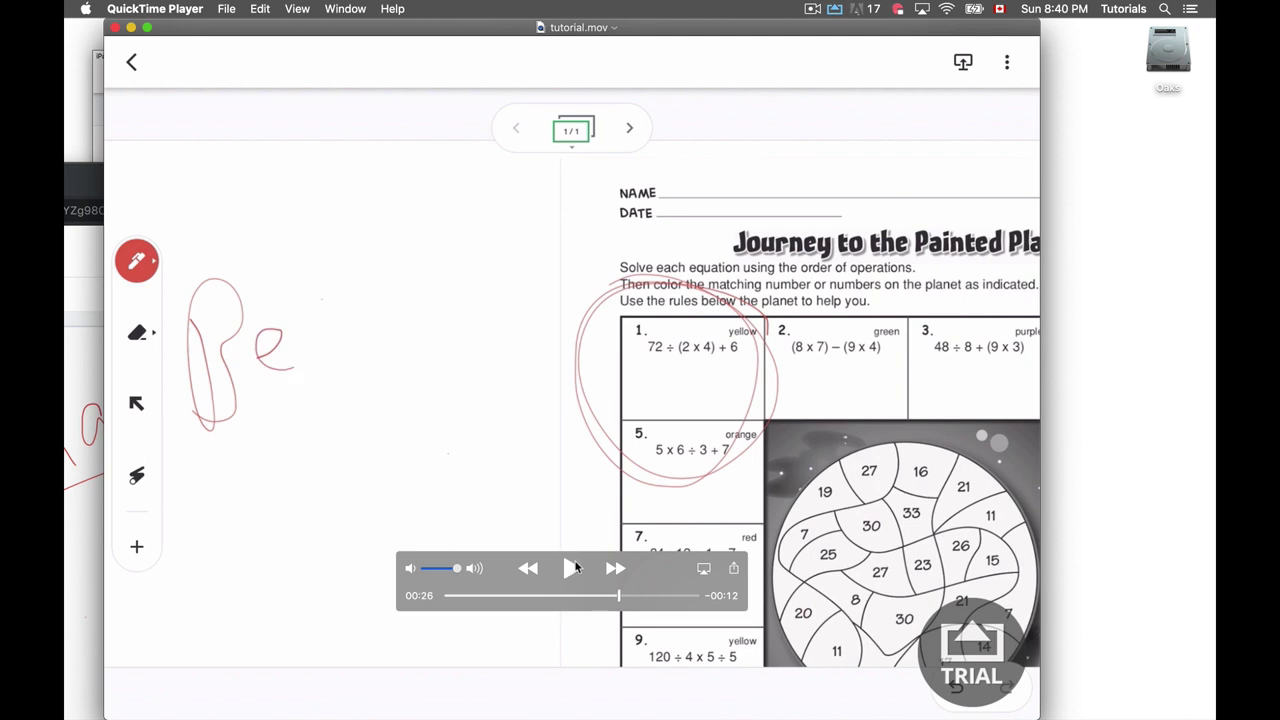